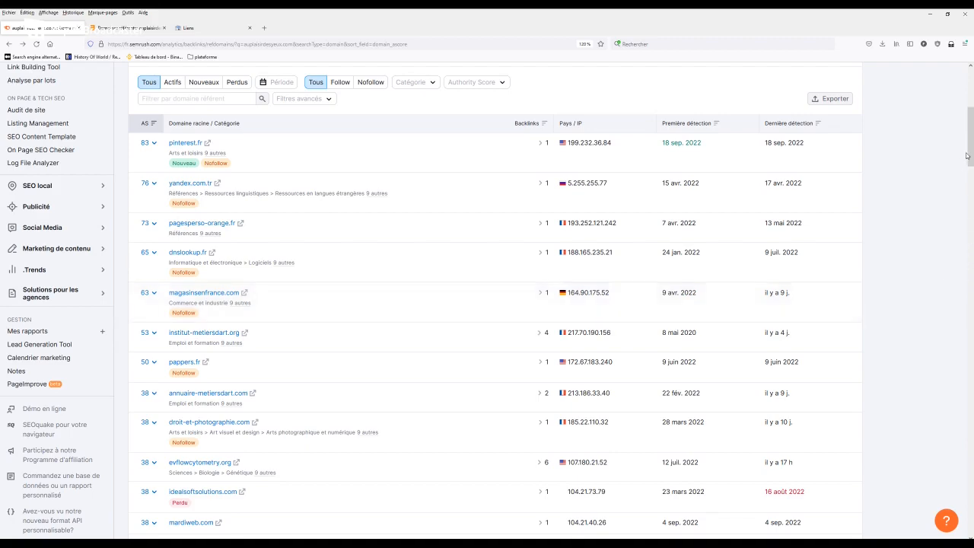
- Look through the complete list of referring domains for auplaisirdesyeux.com, including authority scores, backlinks and detection dates
{"action": "mouse_move", "coordinate": [967, 156]}
{"action": "left_mouse_down"}
{"action": "mouse_move", "coordinate": [971, 168]}
{"action": "mouse_move", "coordinate": [971, 149]}
{"action": "left_mouse_up"}
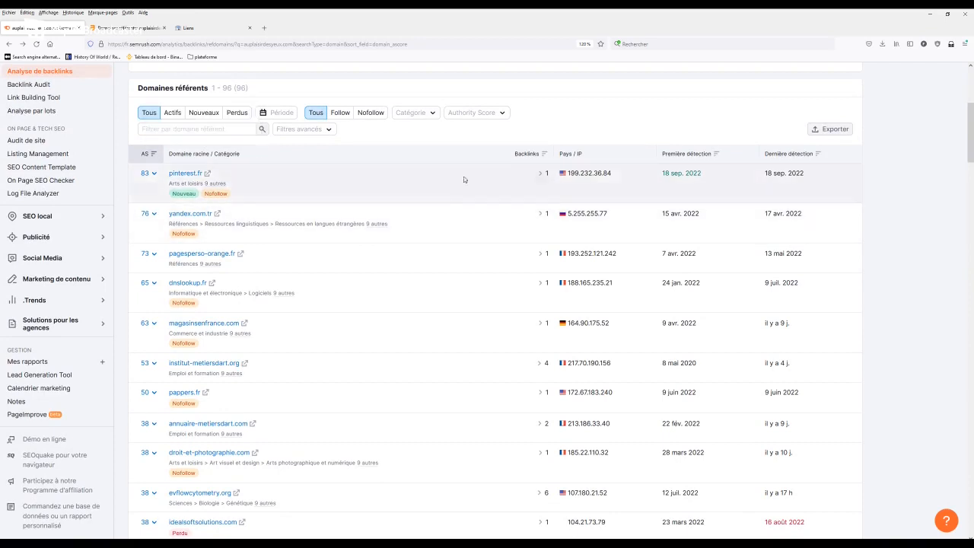
{"action": "left_click", "coordinate": [433, 118]}
{"action": "left_click", "coordinate": [433, 118]}
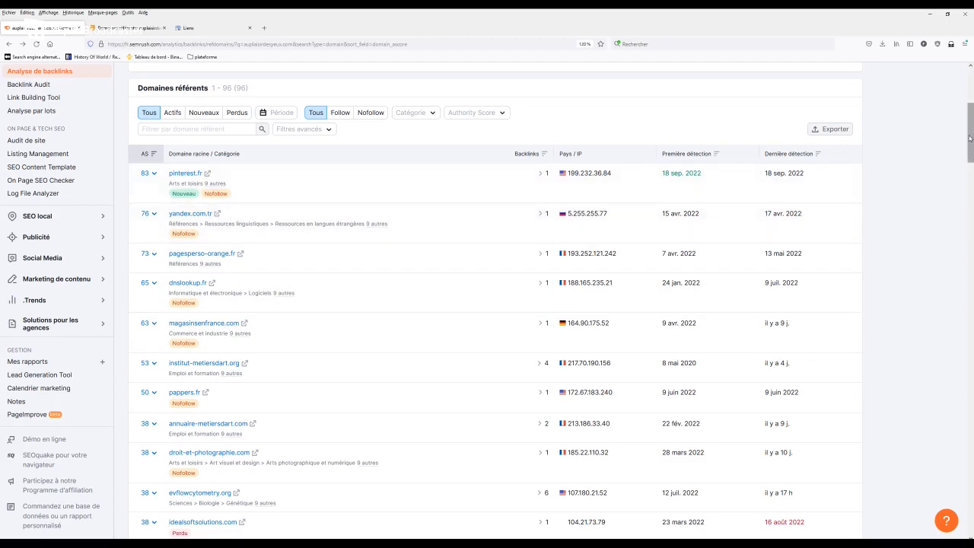
{"action": "left_click_drag", "start_coordinate": [972, 140], "coordinate": [971, 166]}
{"action": "scroll", "coordinate": [333, 329], "scroll_direction": "down", "scroll_amount": 5}
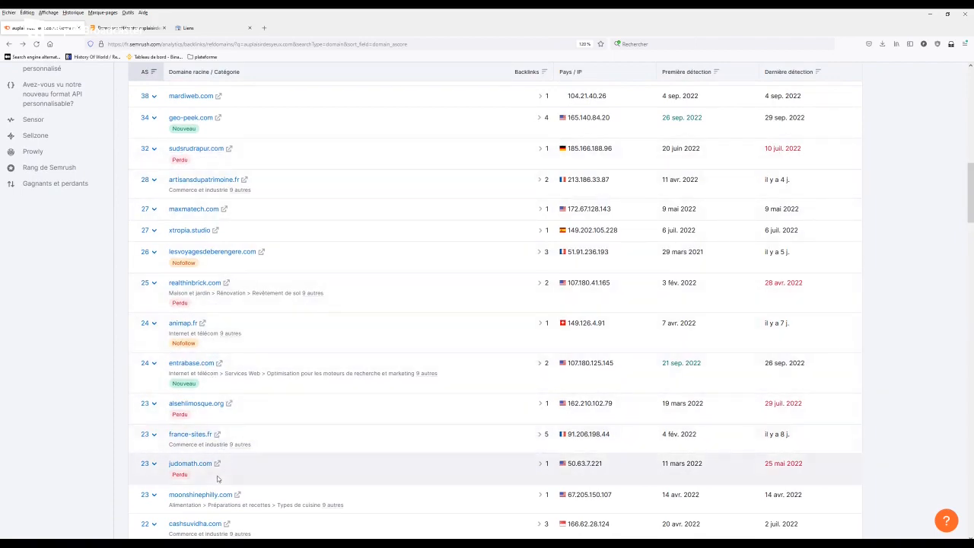
{"action": "scroll", "coordinate": [346, 484], "scroll_direction": "down", "scroll_amount": 3}
{"action": "scroll", "coordinate": [346, 484], "scroll_direction": "down", "scroll_amount": 1}
{"action": "scroll", "coordinate": [349, 483], "scroll_direction": "up", "scroll_amount": 15}
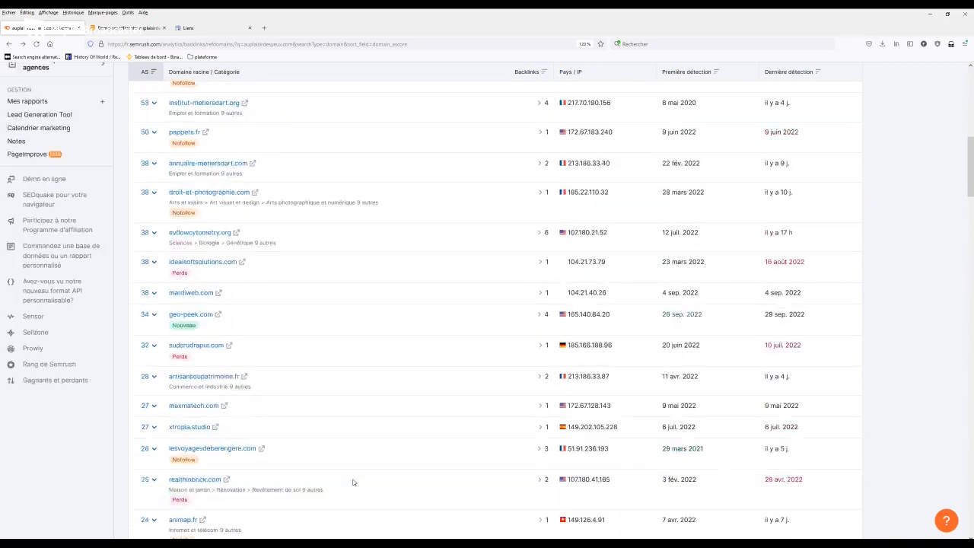
{"action": "scroll", "coordinate": [353, 479], "scroll_direction": "up", "scroll_amount": 1}
{"action": "scroll", "coordinate": [263, 273], "scroll_direction": "down", "scroll_amount": 1}
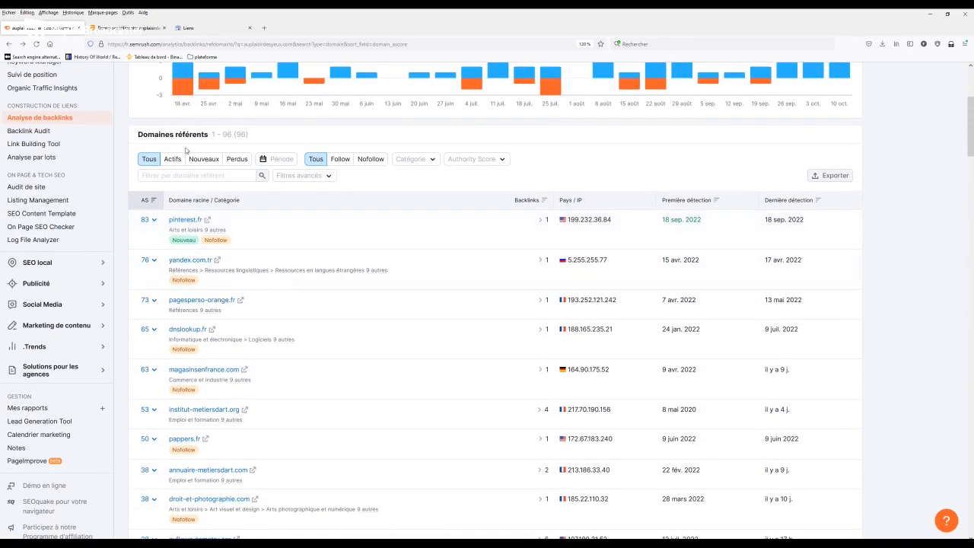
- Filter the referring domains to show only Actifs and review the filtered list through to its end
{"action": "left_click", "coordinate": [172, 158]}
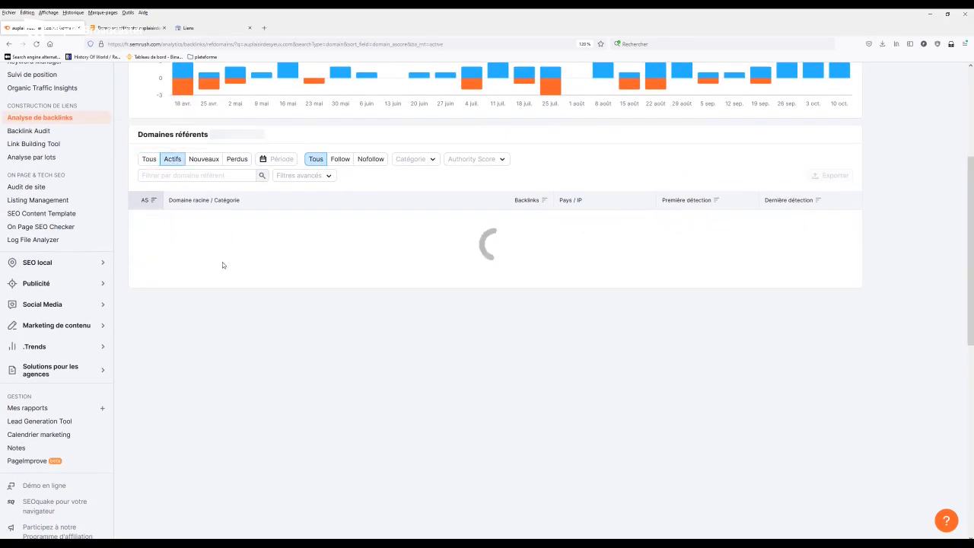
{"action": "scroll", "coordinate": [472, 391], "scroll_direction": "down", "scroll_amount": 15}
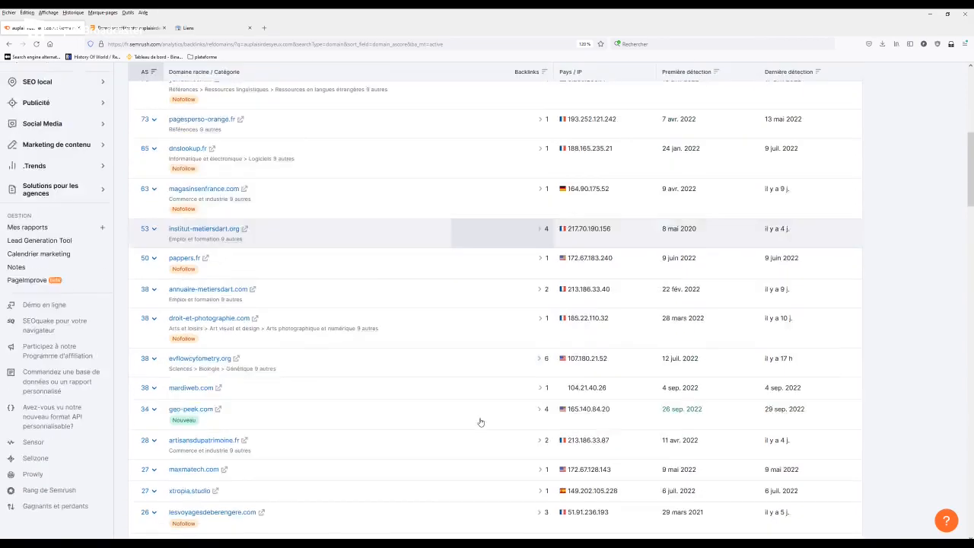
{"action": "scroll", "coordinate": [483, 422], "scroll_direction": "down", "scroll_amount": 4}
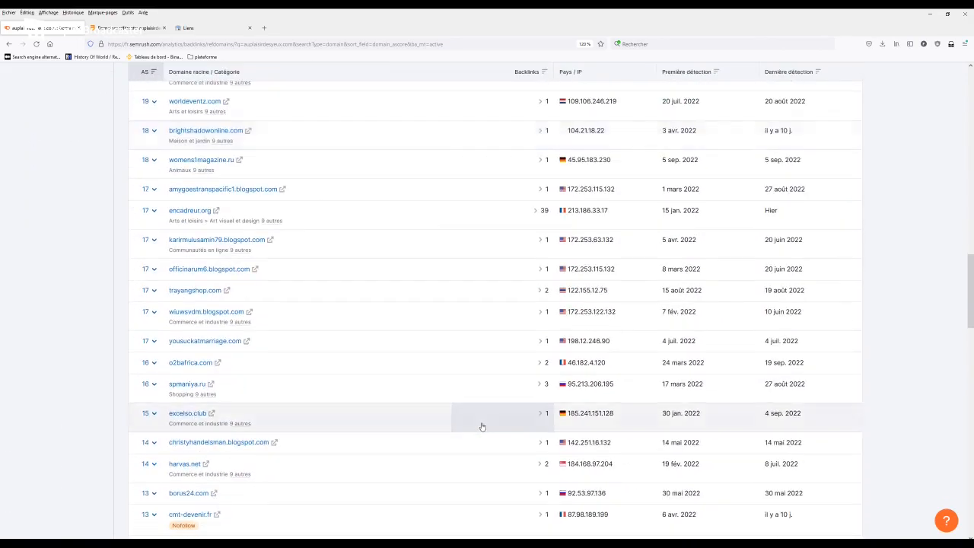
{"action": "scroll", "coordinate": [482, 425], "scroll_direction": "down", "scroll_amount": 20}
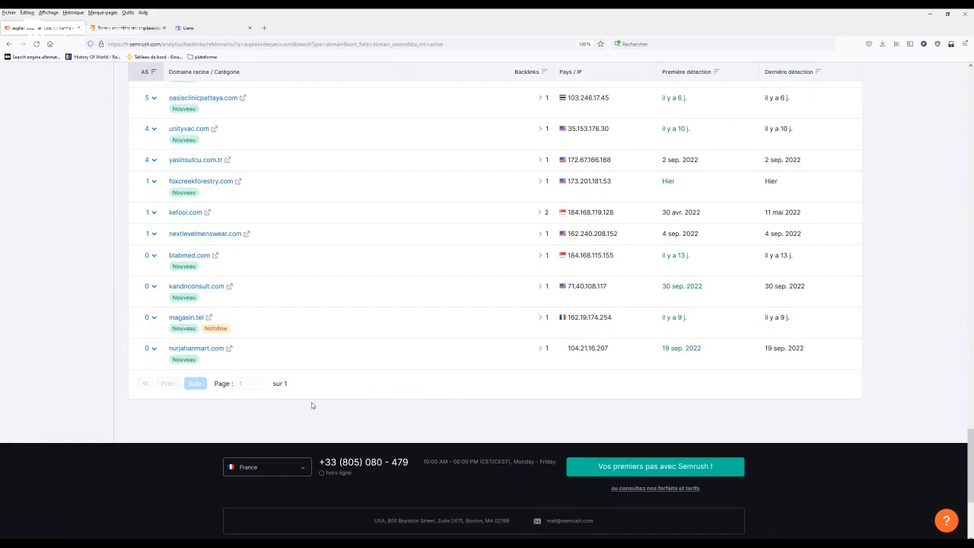
{"action": "scroll", "coordinate": [398, 411], "scroll_direction": "up", "scroll_amount": 20}
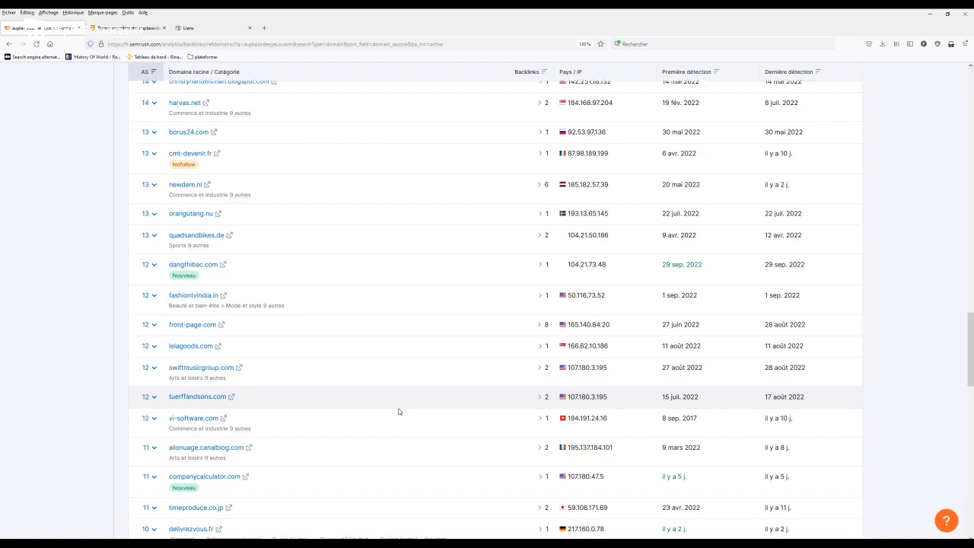
{"action": "scroll", "coordinate": [399, 412], "scroll_direction": "down", "scroll_amount": 5}
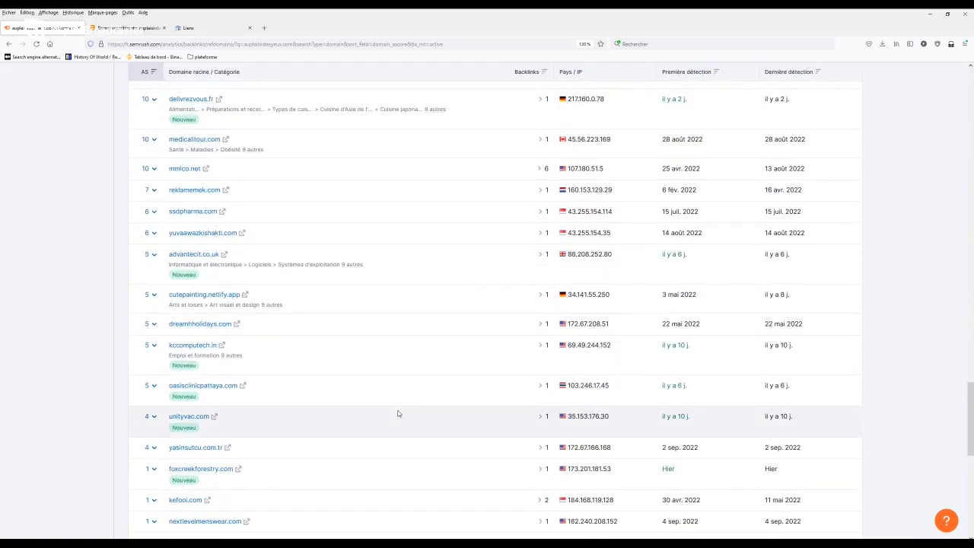
{"action": "scroll", "coordinate": [397, 413], "scroll_direction": "down", "scroll_amount": 5}
{"action": "scroll", "coordinate": [401, 409], "scroll_direction": "up", "scroll_amount": 15}
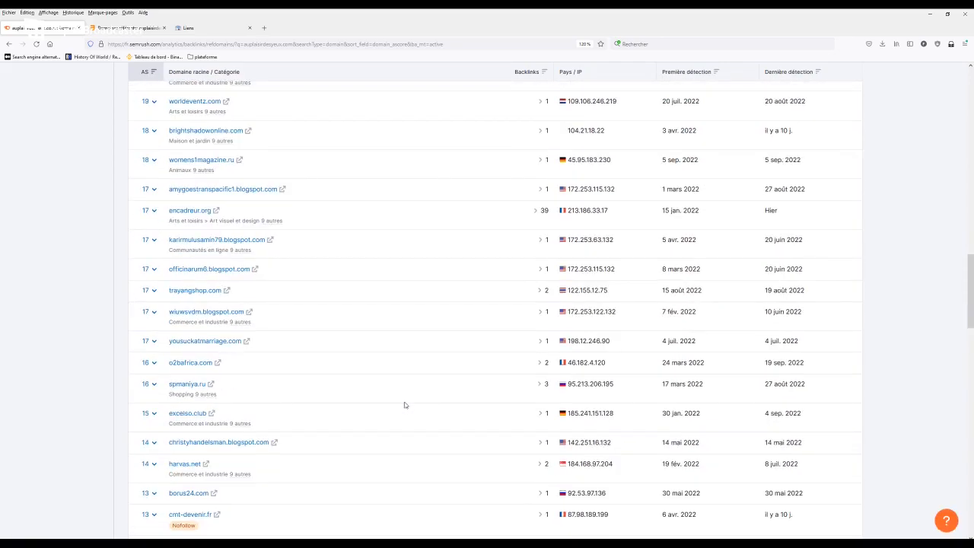
{"action": "scroll", "coordinate": [405, 405], "scroll_direction": "up", "scroll_amount": 15}
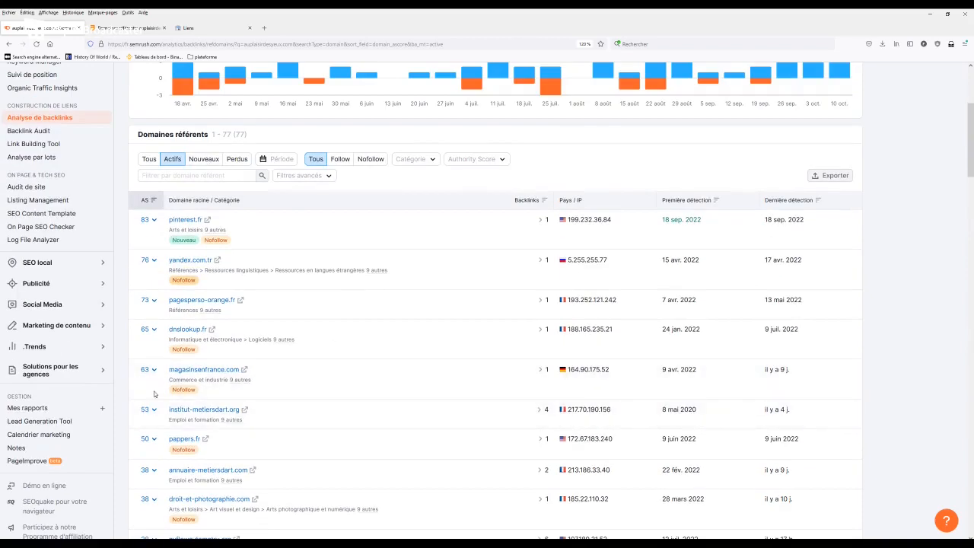
- Switch to Ahrefs and review the whole Domaines référents list for auplaisirdesyeux.com
{"action": "left_click", "coordinate": [128, 28]}
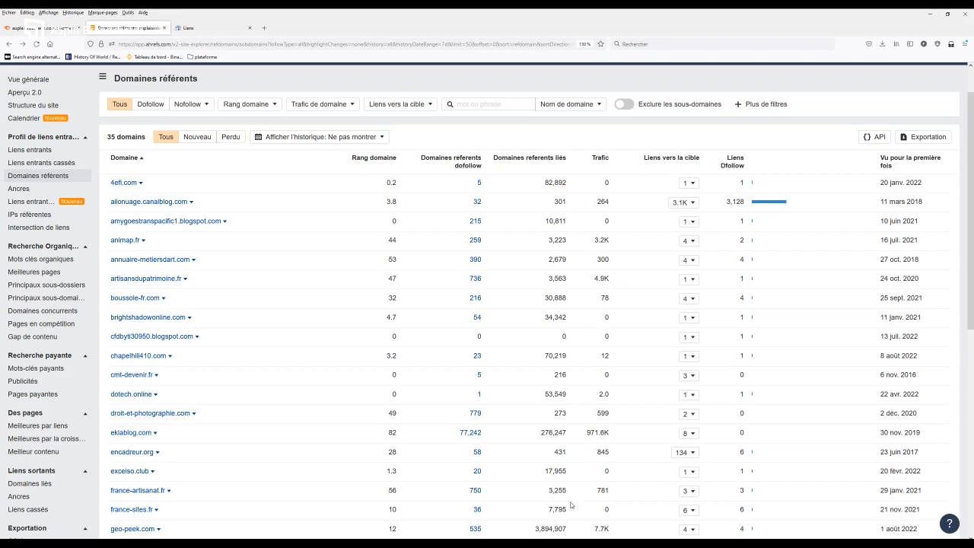
{"action": "scroll", "coordinate": [936, 332], "scroll_direction": "down", "scroll_amount": 8}
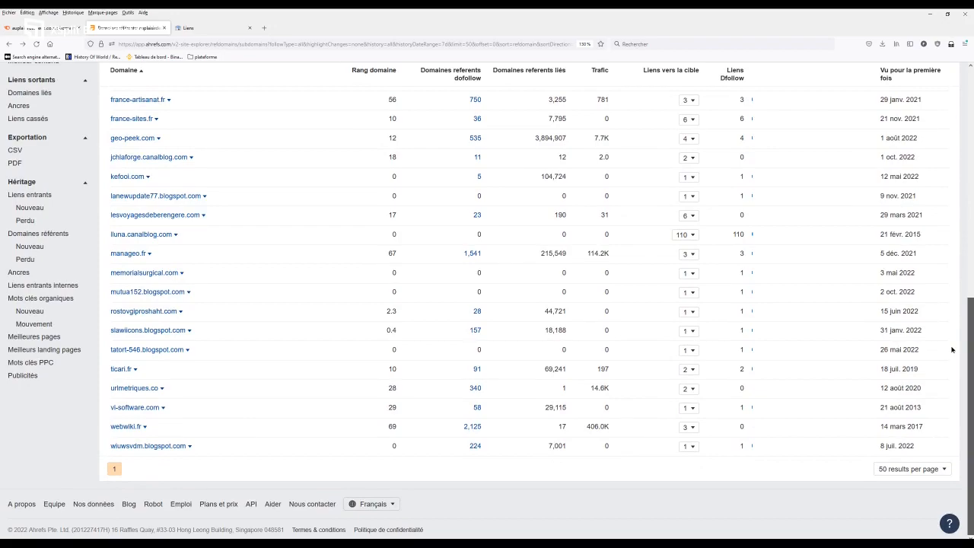
{"action": "scroll", "coordinate": [951, 335], "scroll_direction": "up", "scroll_amount": 2}
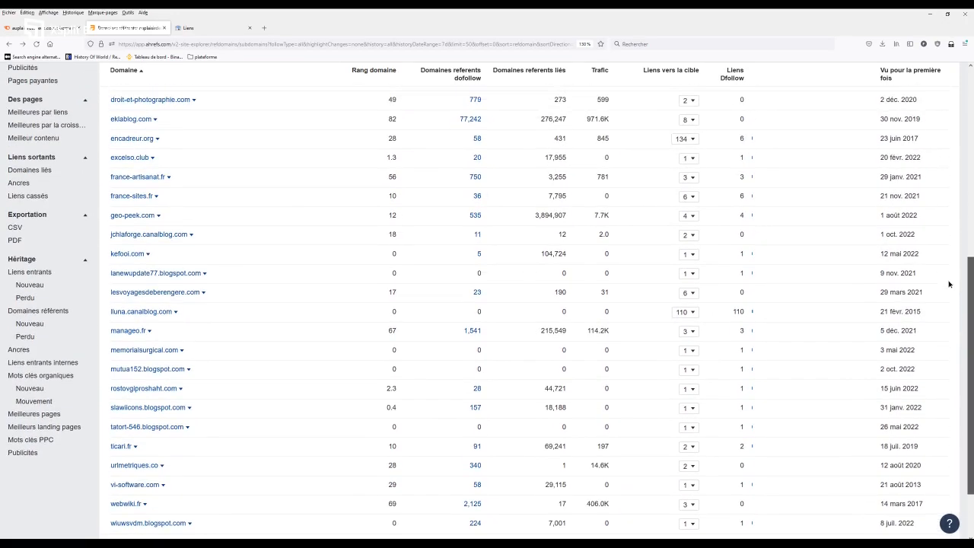
{"action": "scroll", "coordinate": [949, 284], "scroll_direction": "up", "scroll_amount": 6}
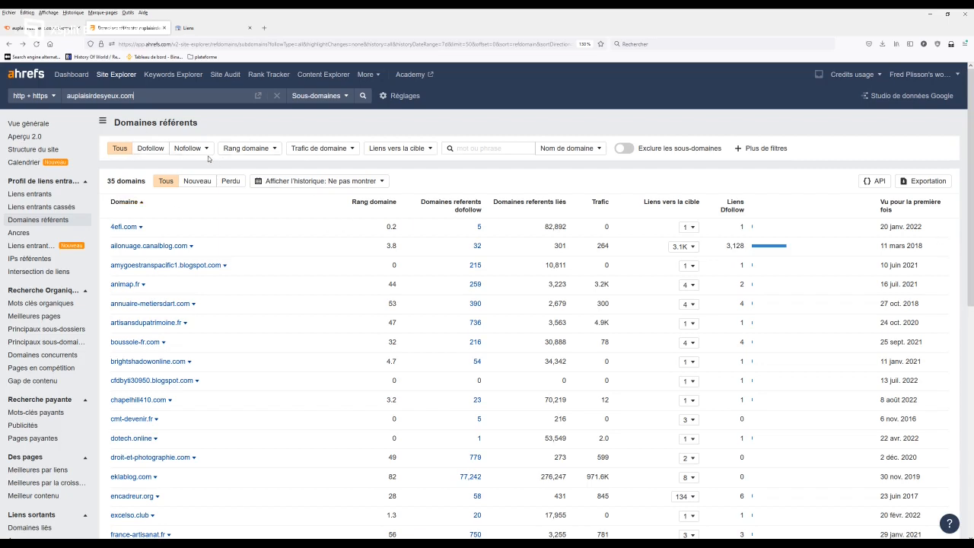
- Inspect the options of the domain name, links to target, domain traffic and domain rank filters in the referring domains report
{"action": "left_click", "coordinate": [597, 149]}
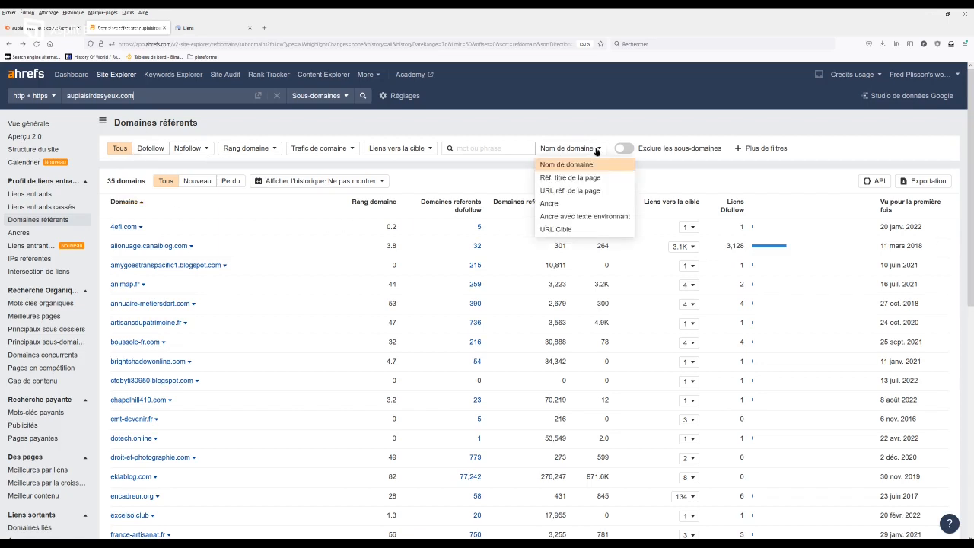
{"action": "left_click", "coordinate": [402, 149]}
{"action": "left_click", "coordinate": [335, 148]}
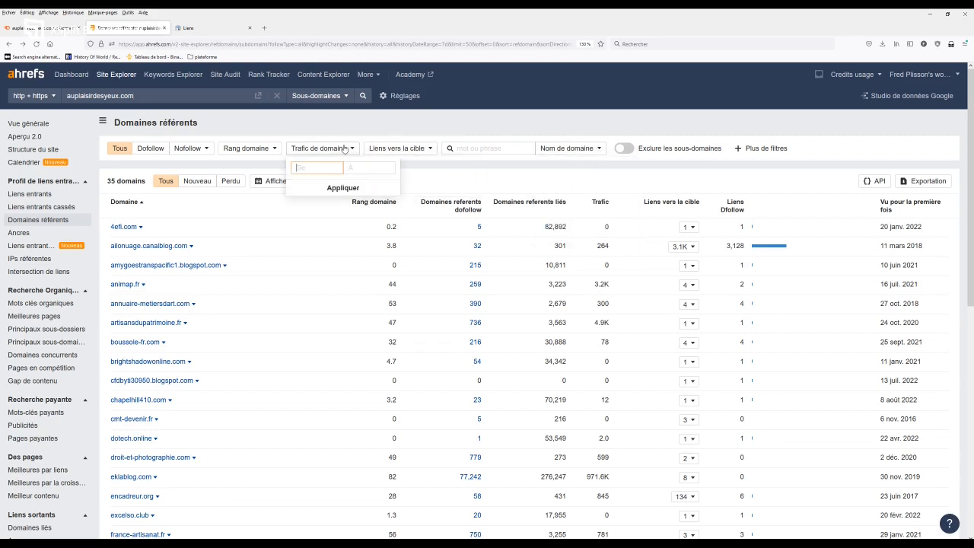
{"action": "left_click", "coordinate": [261, 150]}
{"action": "left_click", "coordinate": [261, 150]}
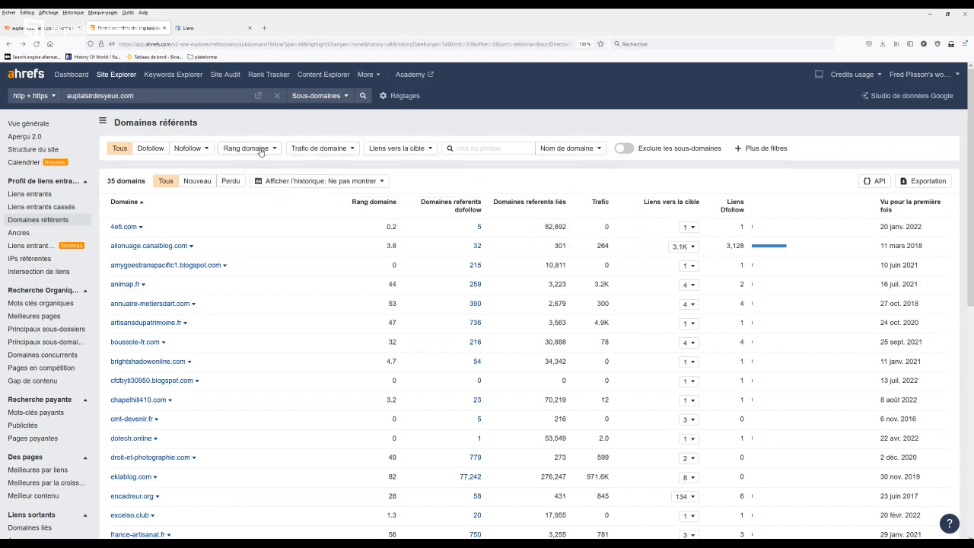
- Switch to Semrush and inspect the advanced filter conditions, Authority Score filter and category options for referring domains
{"action": "left_click", "coordinate": [39, 29]}
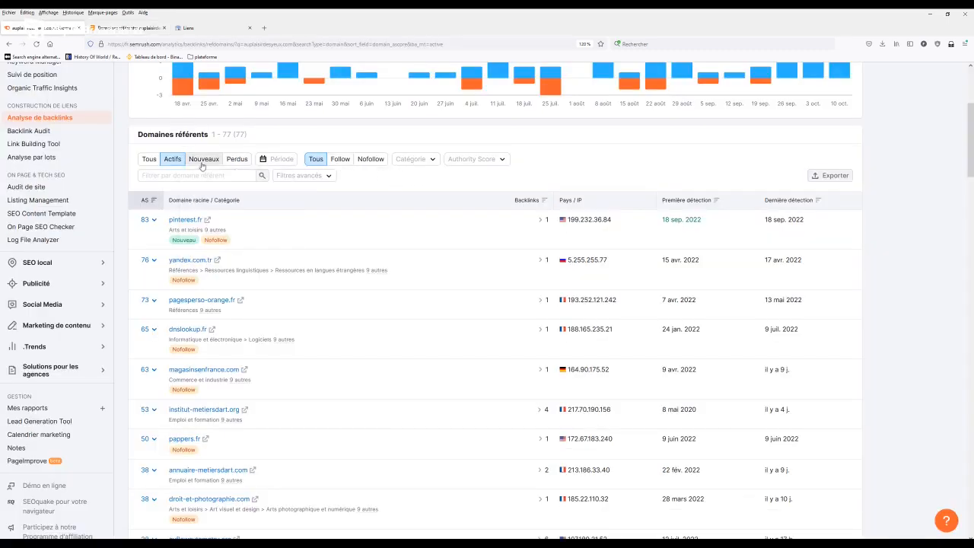
{"action": "left_click", "coordinate": [332, 178]}
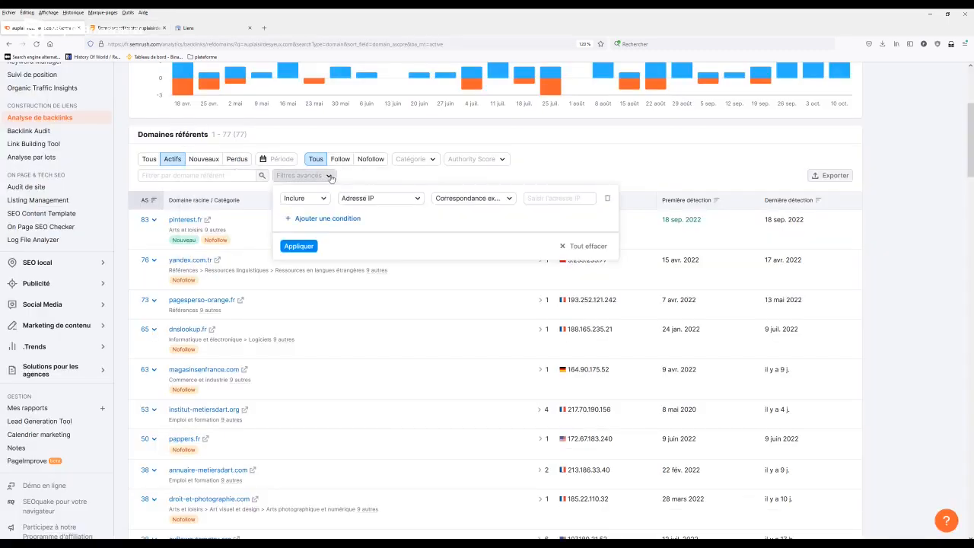
{"action": "left_click", "coordinate": [324, 200]}
{"action": "left_click", "coordinate": [386, 198]}
{"action": "left_click", "coordinate": [386, 198]}
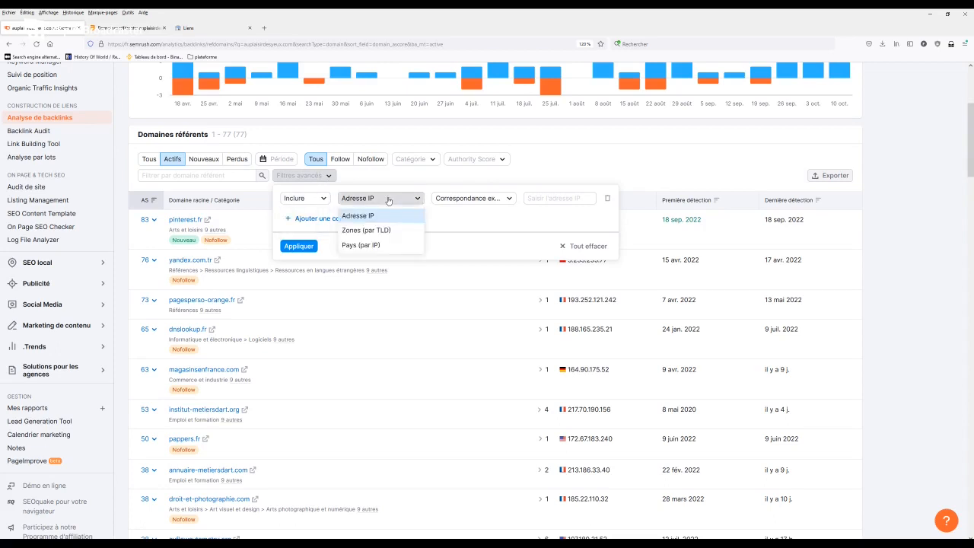
{"action": "left_click", "coordinate": [546, 170]}
{"action": "left_click", "coordinate": [503, 160]}
{"action": "left_click", "coordinate": [415, 159]}
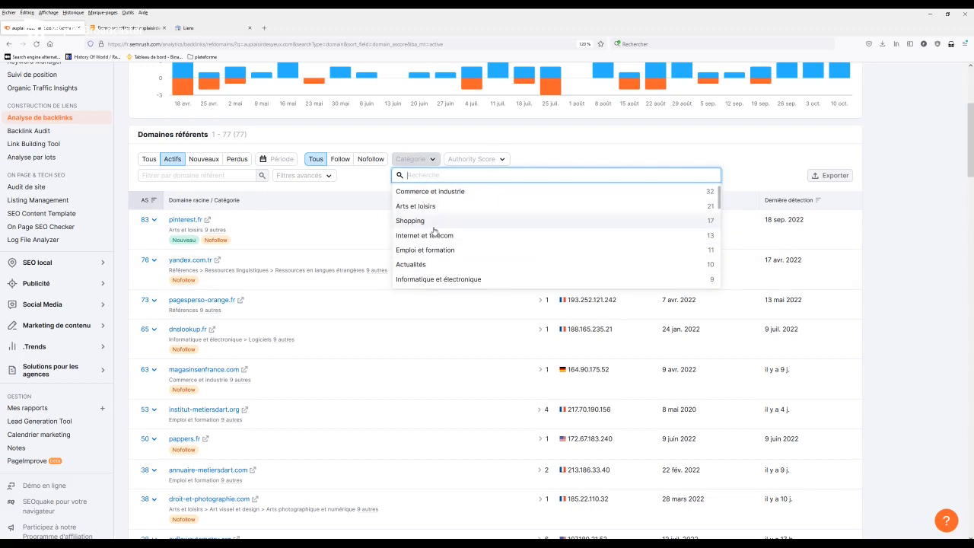
- Compare Semrush's category filter with the filters offered in Ahrefs, returning to Semrush and closing the category list
{"action": "left_click", "coordinate": [118, 30]}
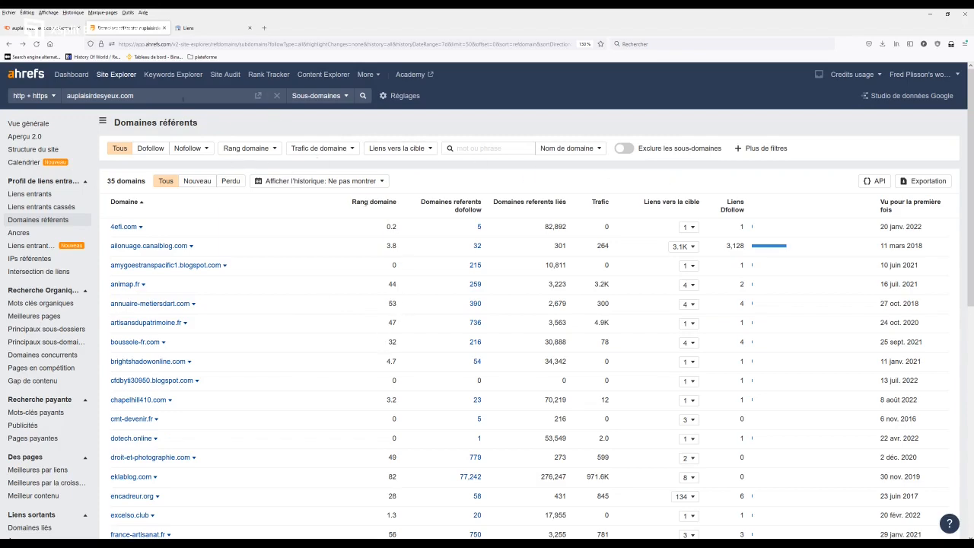
{"action": "left_click", "coordinate": [65, 28]}
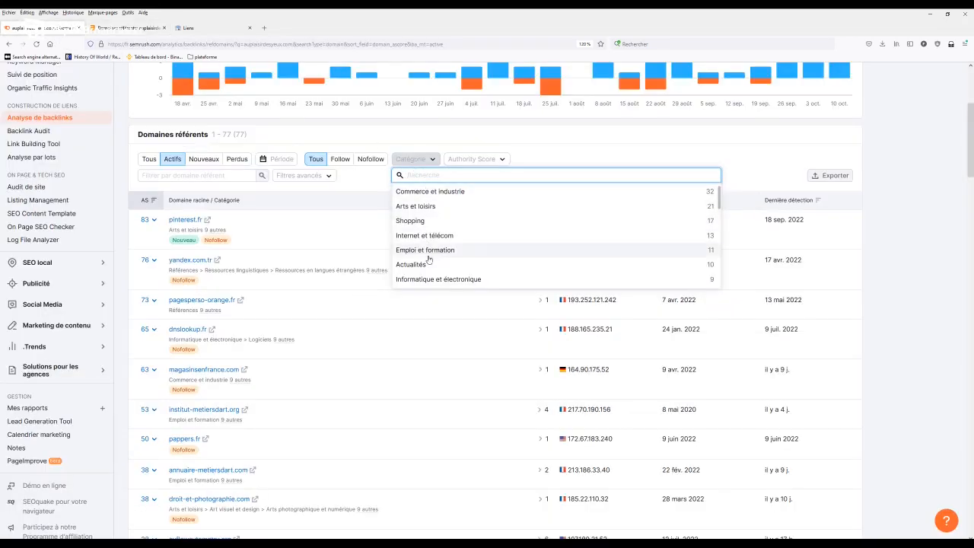
{"action": "left_click", "coordinate": [560, 144]}
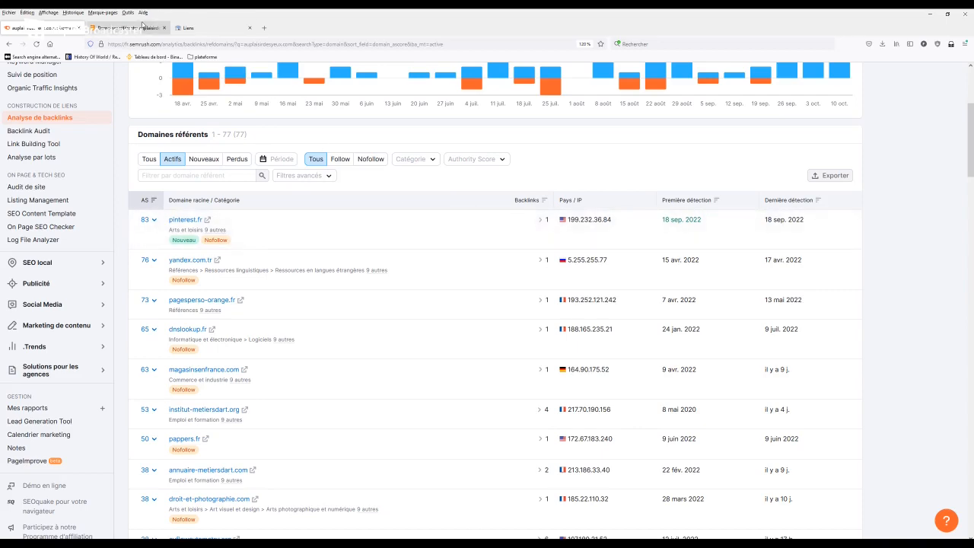
- Check the Ahrefs referring domains columns, then return to Semrush and inspect the backlink details for pagesperso-orange.fr
{"action": "left_click", "coordinate": [143, 26]}
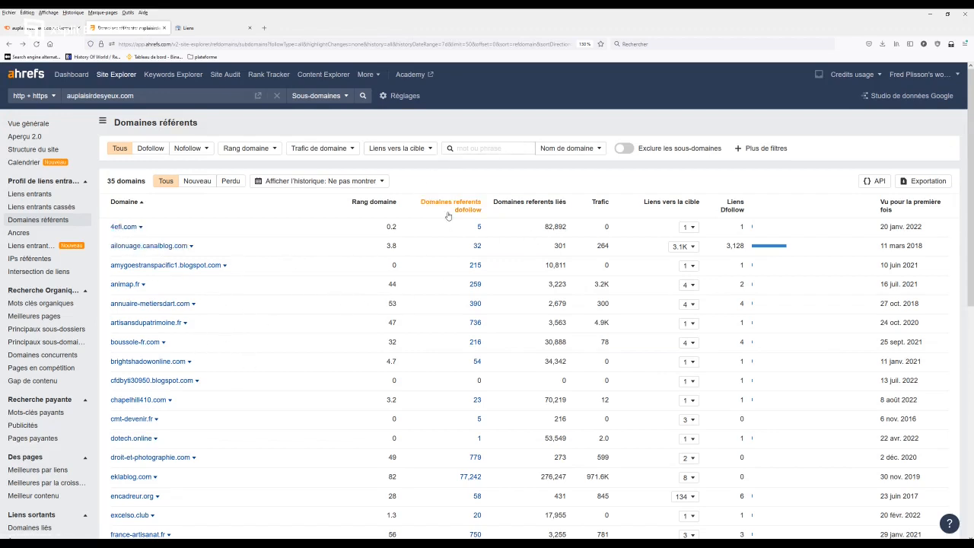
{"action": "left_click", "coordinate": [58, 31]}
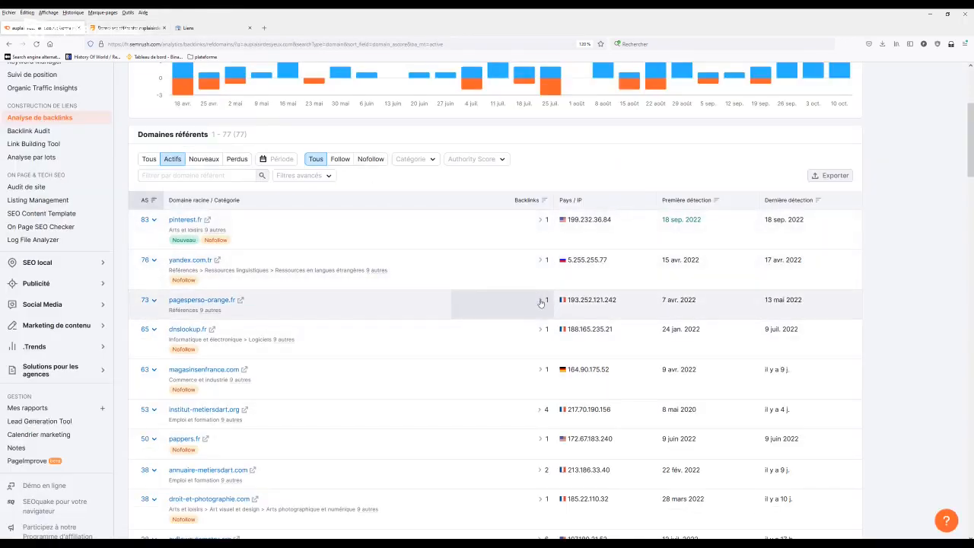
{"action": "left_click", "coordinate": [540, 301]}
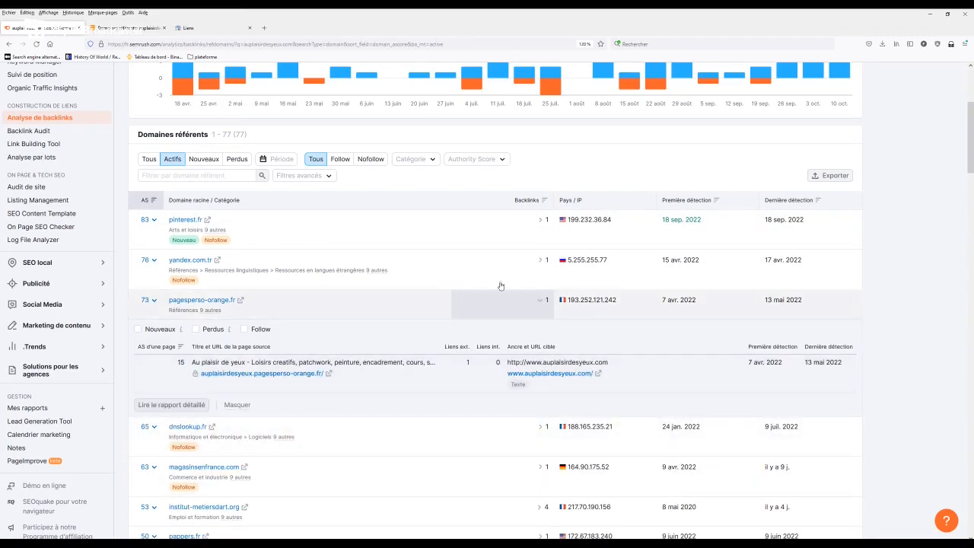
{"action": "left_click", "coordinate": [541, 301]}
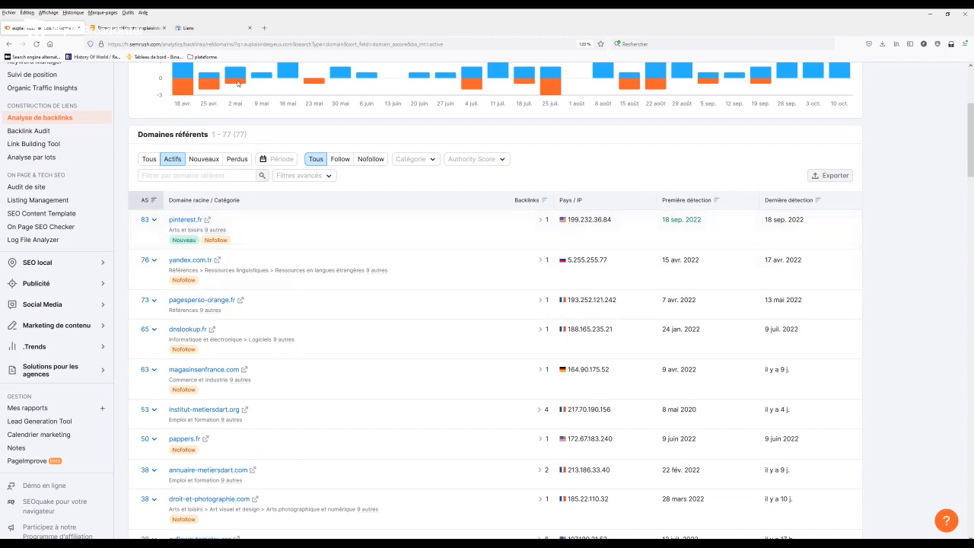
- Switch to Google Search Console and sort the Principaux sites d'origine table alphabetically by site
{"action": "left_click", "coordinate": [215, 29]}
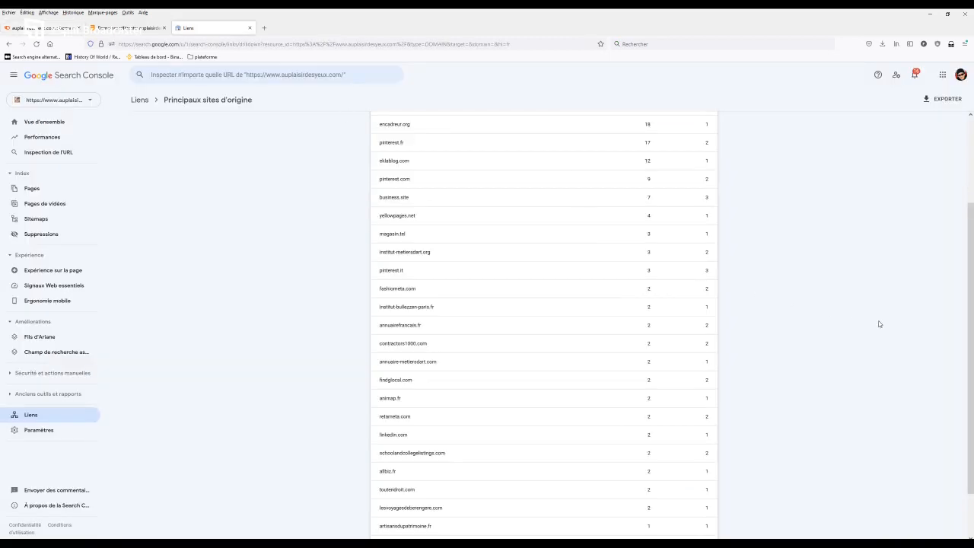
{"action": "scroll", "coordinate": [890, 335], "scroll_direction": "up", "scroll_amount": 2}
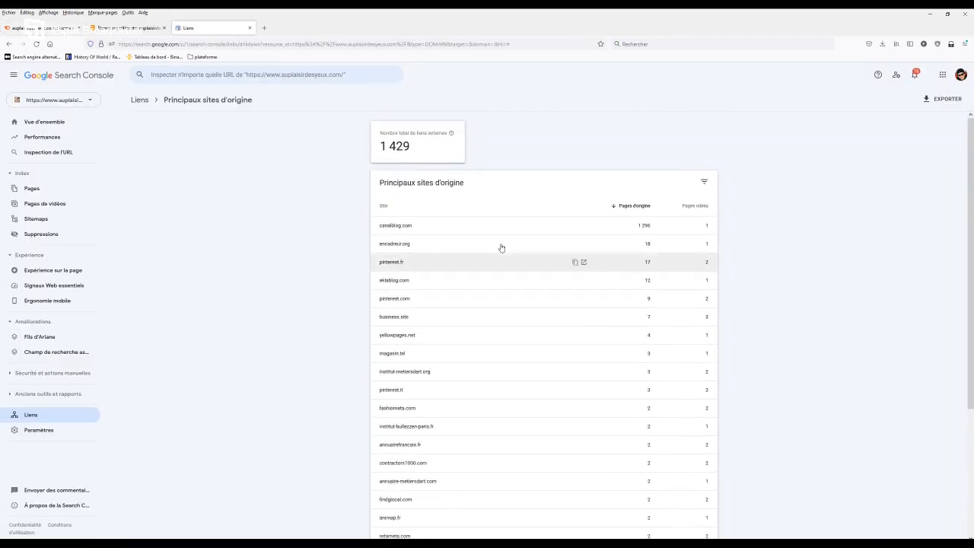
{"action": "left_click", "coordinate": [386, 207]}
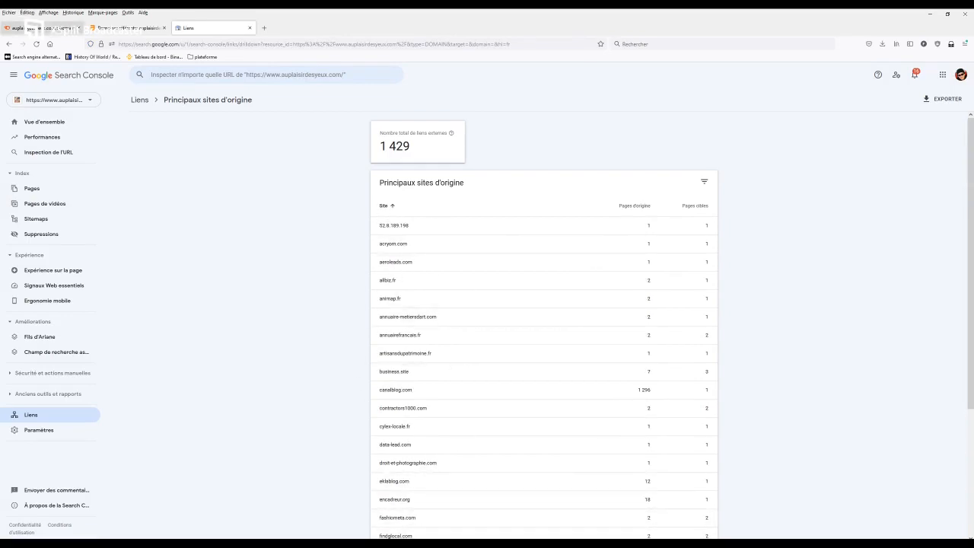
- Check the alphabetical referring domains list in Ahrefs against Google Search Console, returning to the Principaux sites d'origine table
{"action": "left_click", "coordinate": [45, 29]}
{"action": "left_click", "coordinate": [133, 29]}
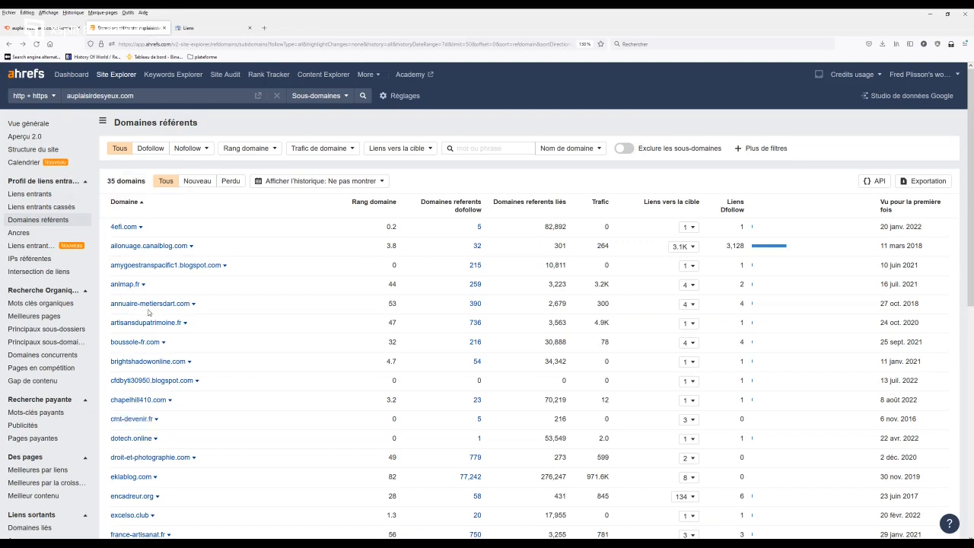
{"action": "left_click", "coordinate": [208, 26]}
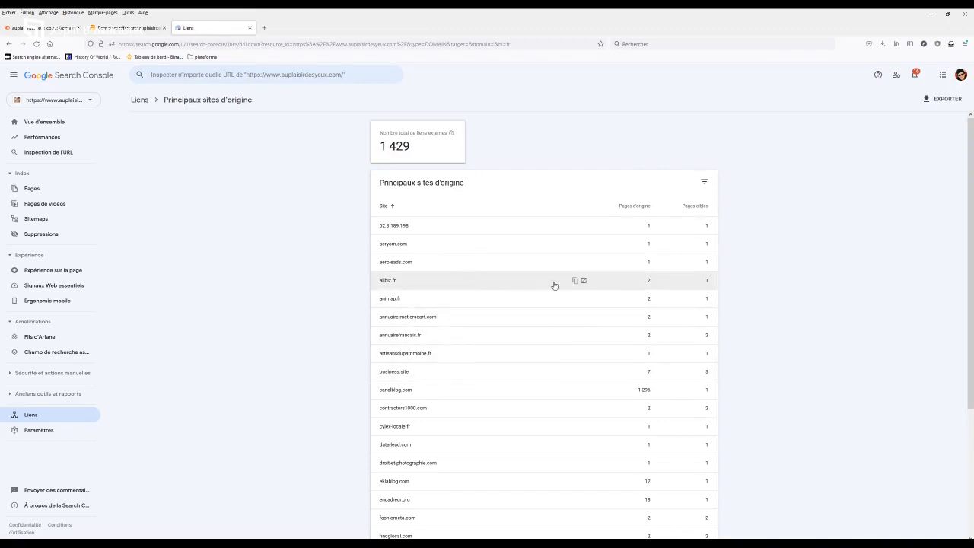
- Inspect the page on annuairefrancais.fr that links to the category/aquarelle page, then return to the Principaux sites d'origine list
{"action": "scroll", "coordinate": [554, 285], "scroll_direction": "down", "scroll_amount": 2}
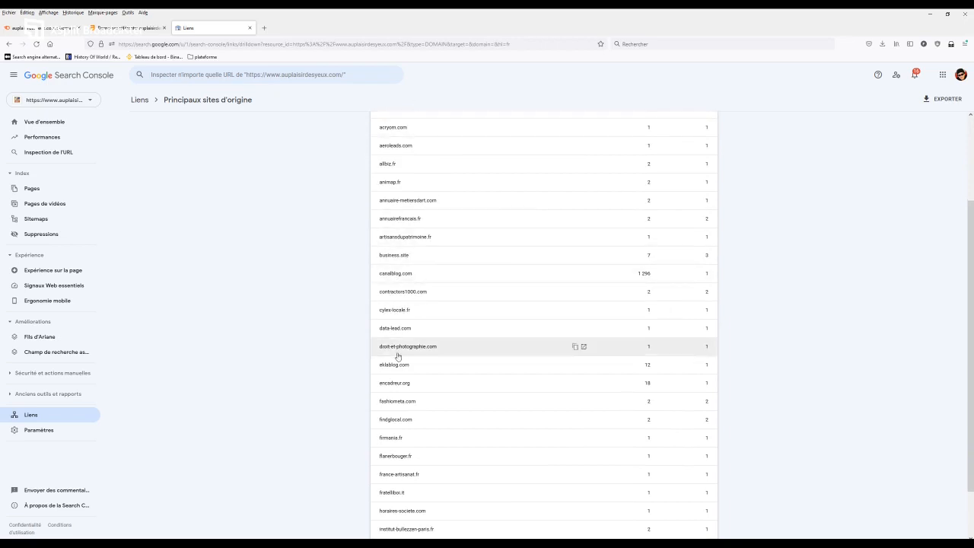
{"action": "left_click", "coordinate": [399, 220]}
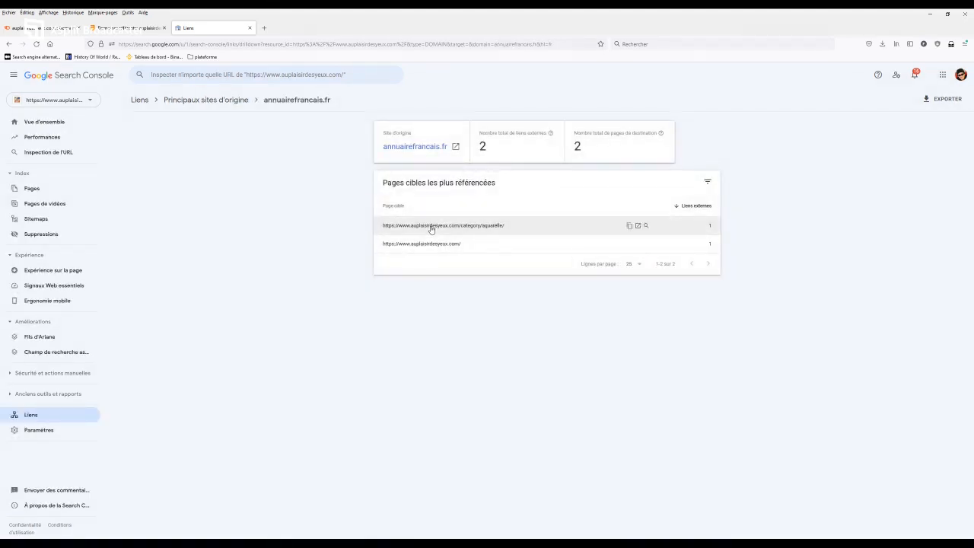
{"action": "left_click", "coordinate": [431, 226]}
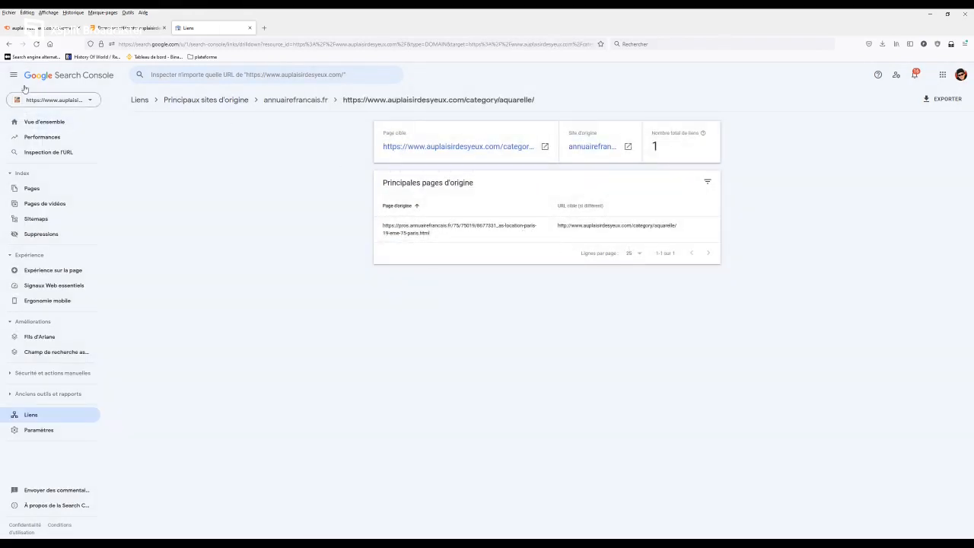
{"action": "left_click", "coordinate": [10, 44]}
{"action": "left_click", "coordinate": [10, 45]}
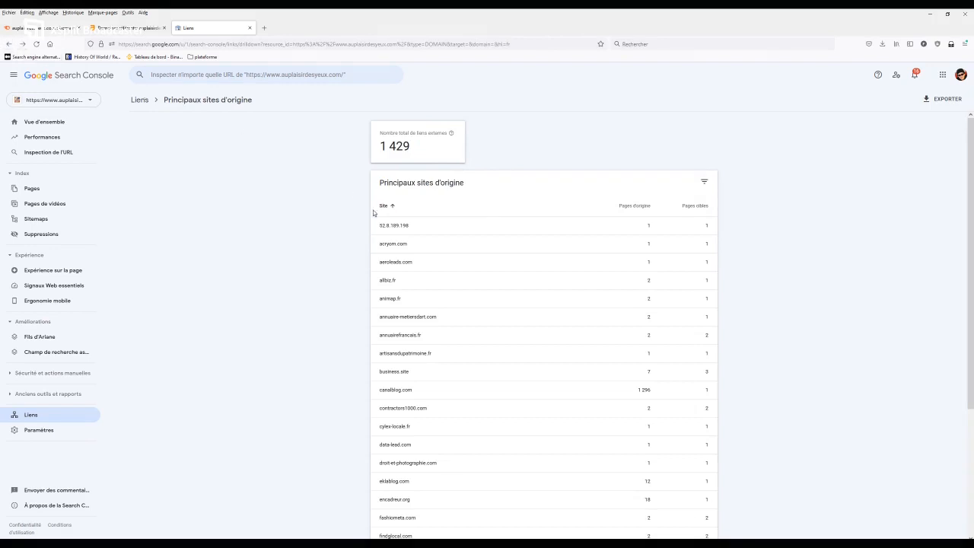
{"action": "scroll", "coordinate": [604, 403], "scroll_direction": "down", "scroll_amount": 2}
{"action": "scroll", "coordinate": [576, 366], "scroll_direction": "up", "scroll_amount": 2}
- Switch to the auplaisirdesyeux.com-backlinks_refdomains spreadsheet in LibreOffice Calc and review the semrush, Ahrefs and GSC domain lists with their totals
{"action": "key", "text": "alt+Tab"}
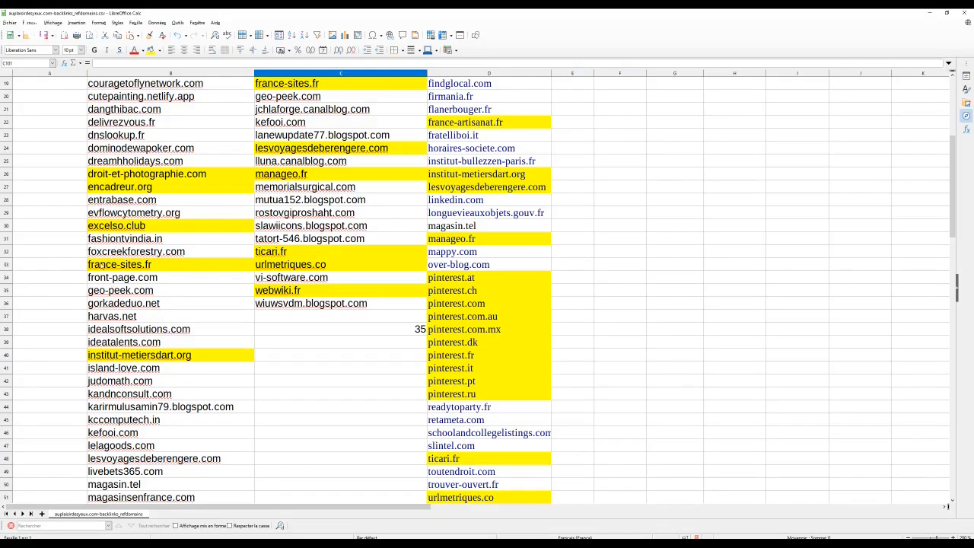
{"action": "scroll", "coordinate": [16, 270], "scroll_direction": "up", "scroll_amount": 6}
{"action": "scroll", "coordinate": [15, 270], "scroll_direction": "down", "scroll_amount": 15}
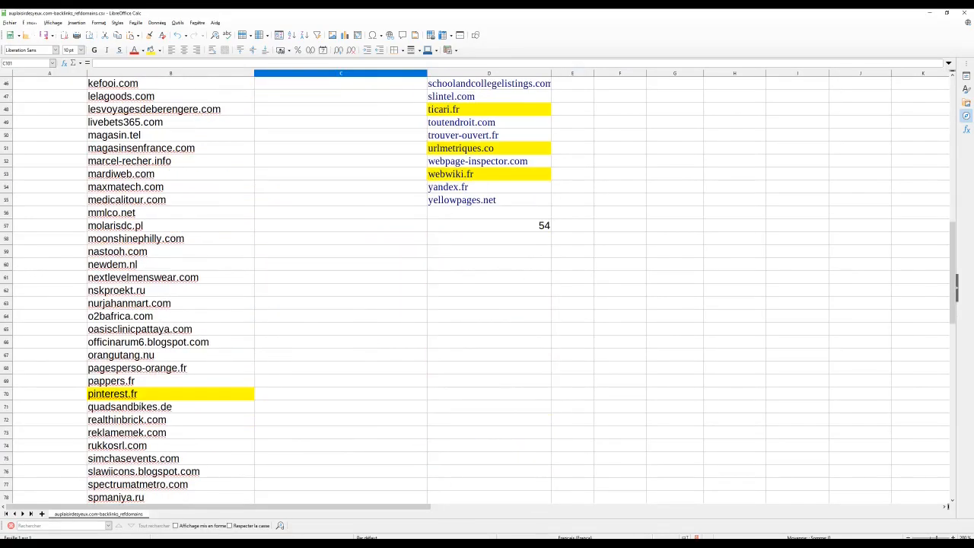
{"action": "scroll", "coordinate": [122, 304], "scroll_direction": "up", "scroll_amount": 15}
{"action": "scroll", "coordinate": [116, 357], "scroll_direction": "down", "scroll_amount": 20}
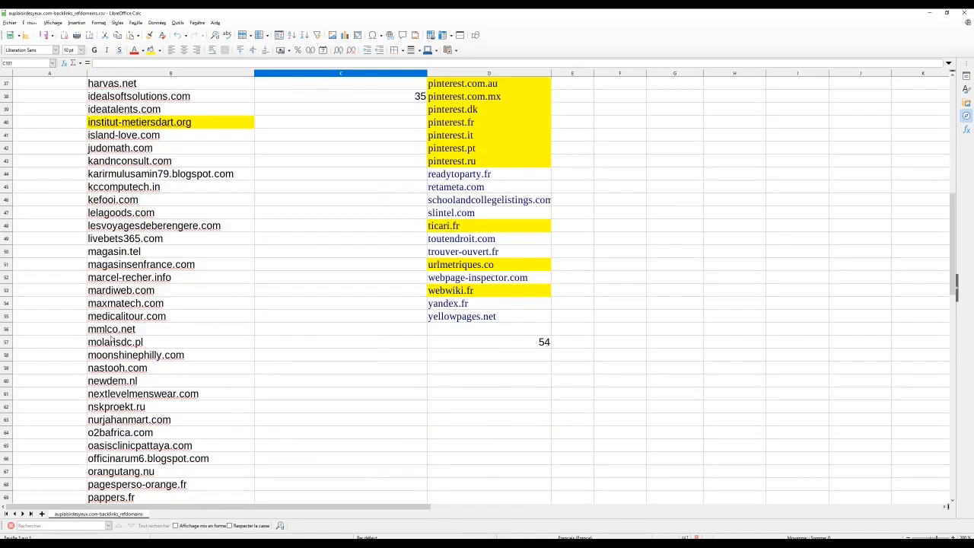
{"action": "scroll", "coordinate": [115, 356], "scroll_direction": "down", "scroll_amount": 20}
{"action": "scroll", "coordinate": [130, 348], "scroll_direction": "up", "scroll_amount": 15}
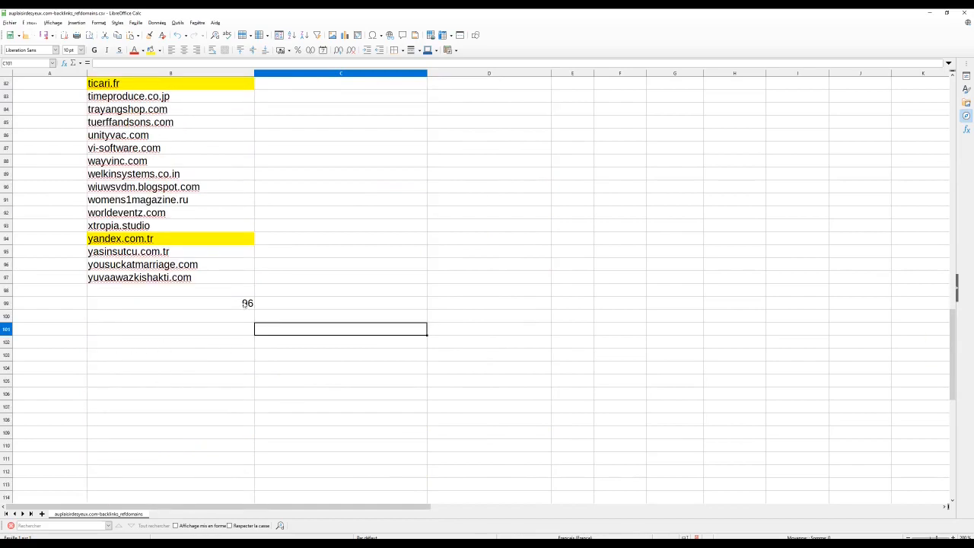
{"action": "scroll", "coordinate": [408, 310], "scroll_direction": "up", "scroll_amount": 20}
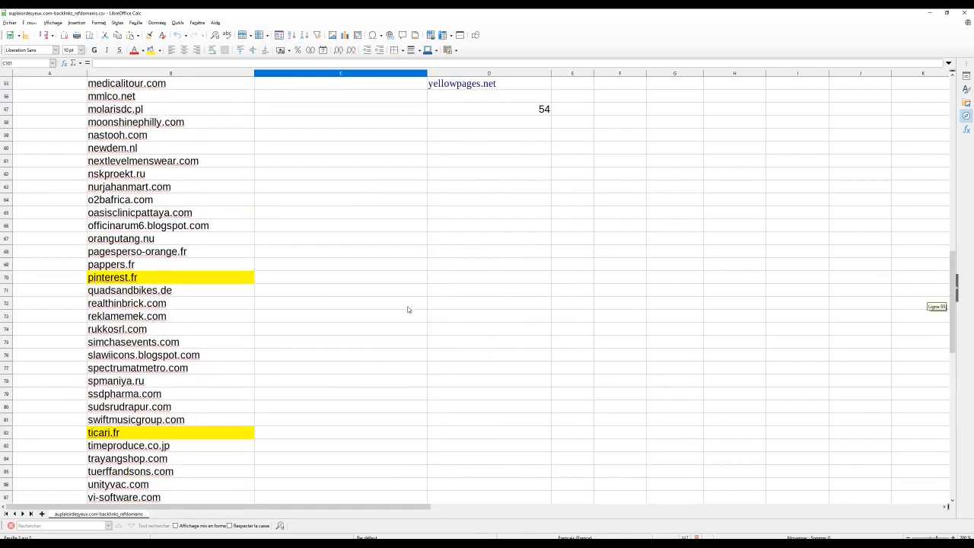
{"action": "scroll", "coordinate": [349, 315], "scroll_direction": "down", "scroll_amount": 12}
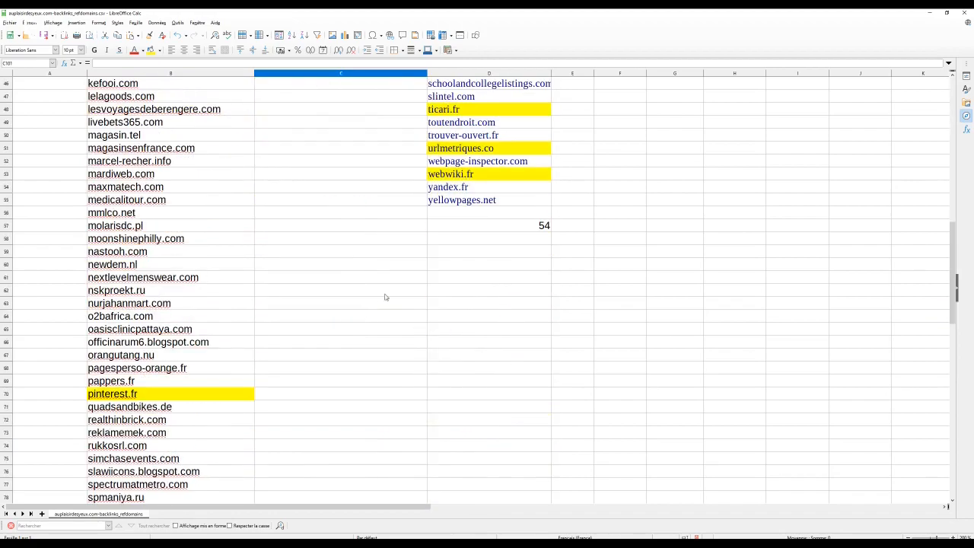
{"action": "scroll", "coordinate": [399, 288], "scroll_direction": "up", "scroll_amount": 15}
{"action": "scroll", "coordinate": [547, 351], "scroll_direction": "down", "scroll_amount": 12}
- Examine which Ahrefs and GSC domains are highlighted in yellow, including the pinterest entries and the end of the GSC list
{"action": "scroll", "coordinate": [543, 349], "scroll_direction": "up", "scroll_amount": 12}
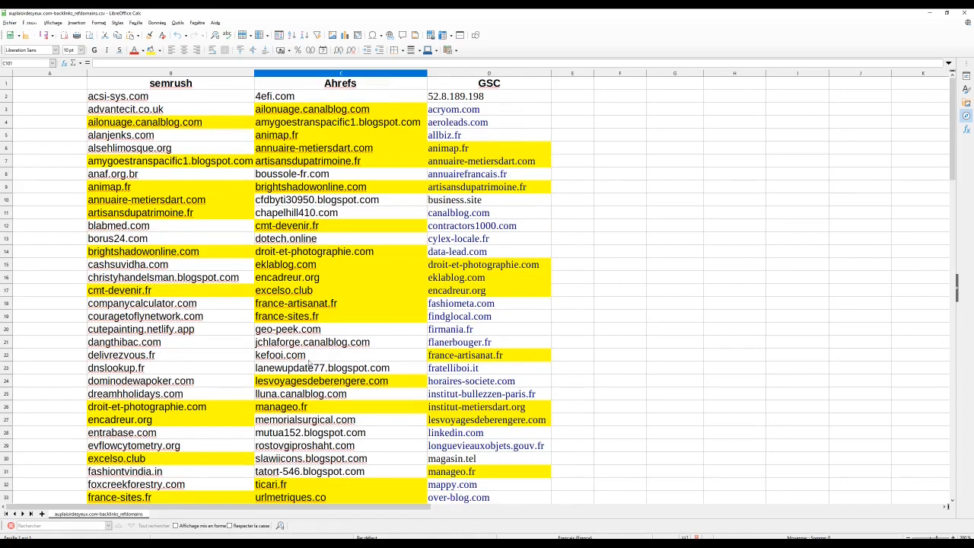
{"action": "scroll", "coordinate": [365, 438], "scroll_direction": "down", "scroll_amount": 6}
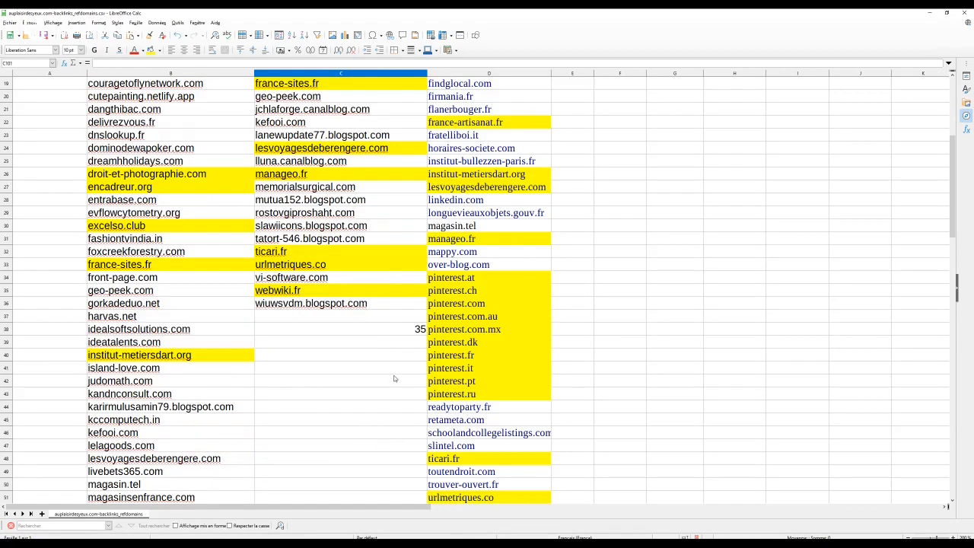
{"action": "scroll", "coordinate": [394, 293], "scroll_direction": "up", "scroll_amount": 6}
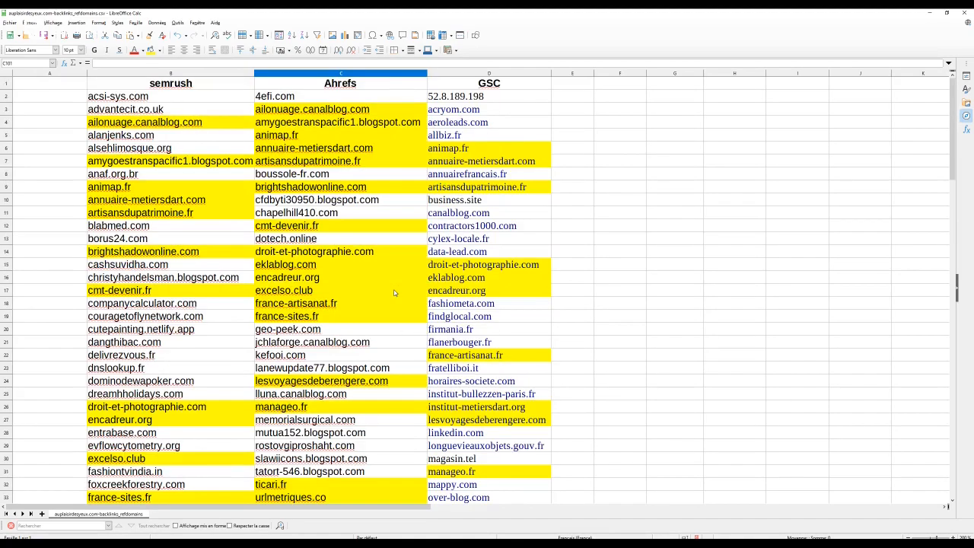
{"action": "scroll", "coordinate": [461, 380], "scroll_direction": "down", "scroll_amount": 12}
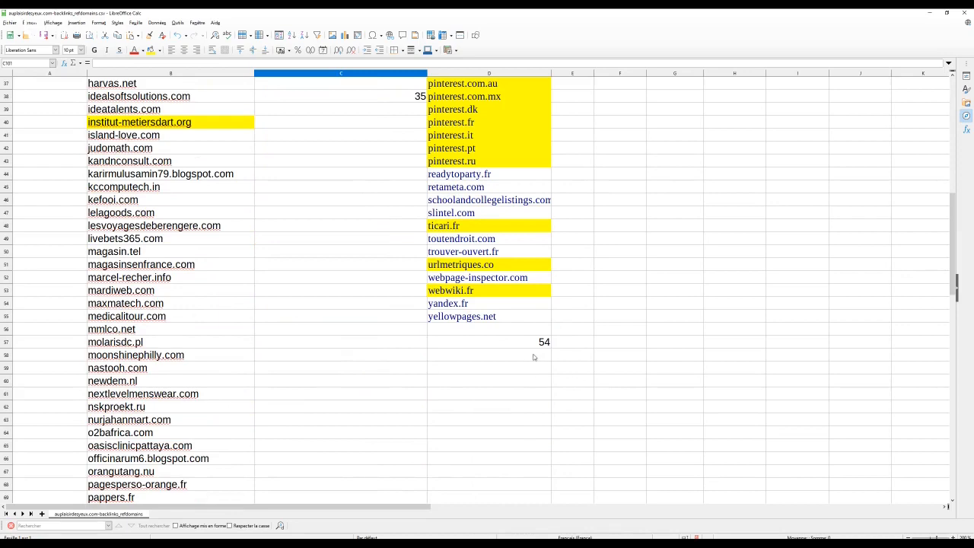
{"action": "scroll", "coordinate": [460, 373], "scroll_direction": "up", "scroll_amount": 12}
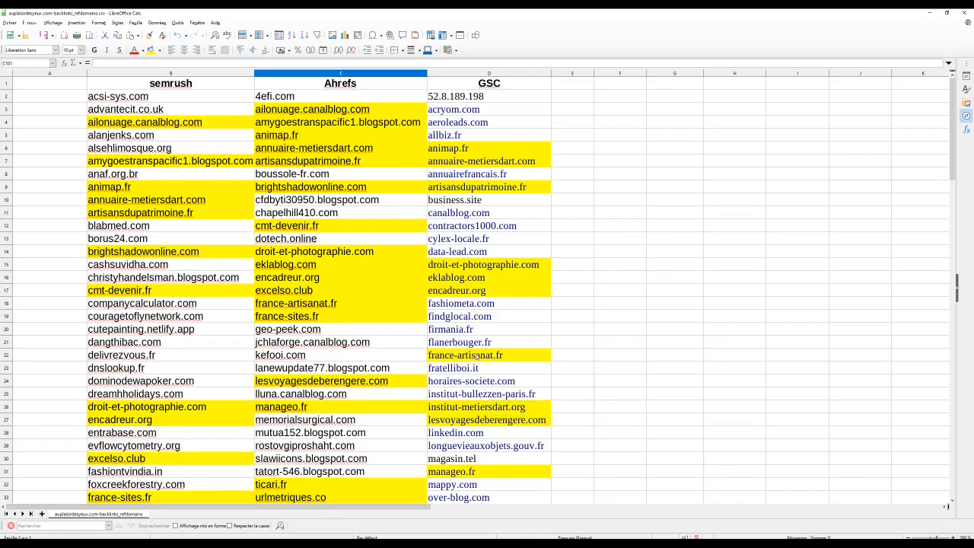
{"action": "scroll", "coordinate": [486, 490], "scroll_direction": "down", "scroll_amount": 3}
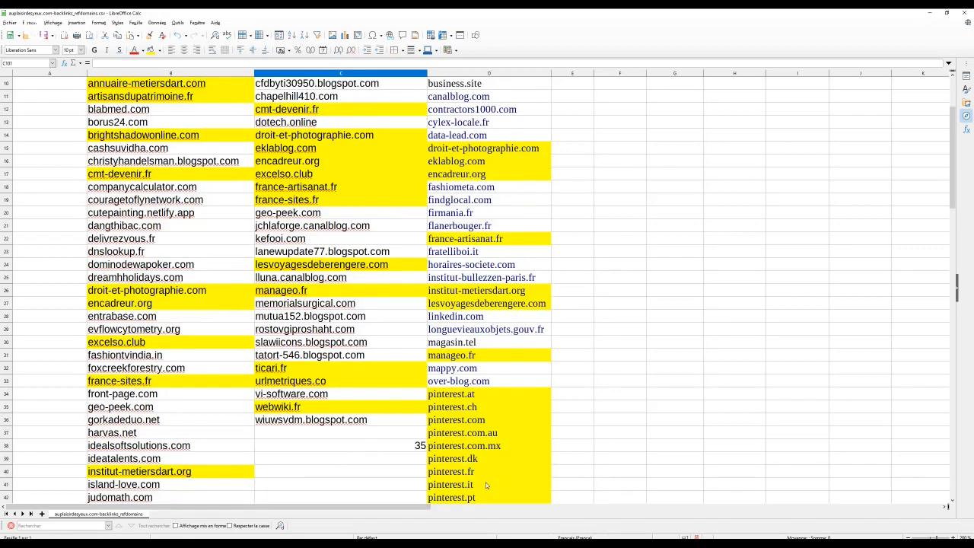
{"action": "scroll", "coordinate": [489, 484], "scroll_direction": "down", "scroll_amount": 6}
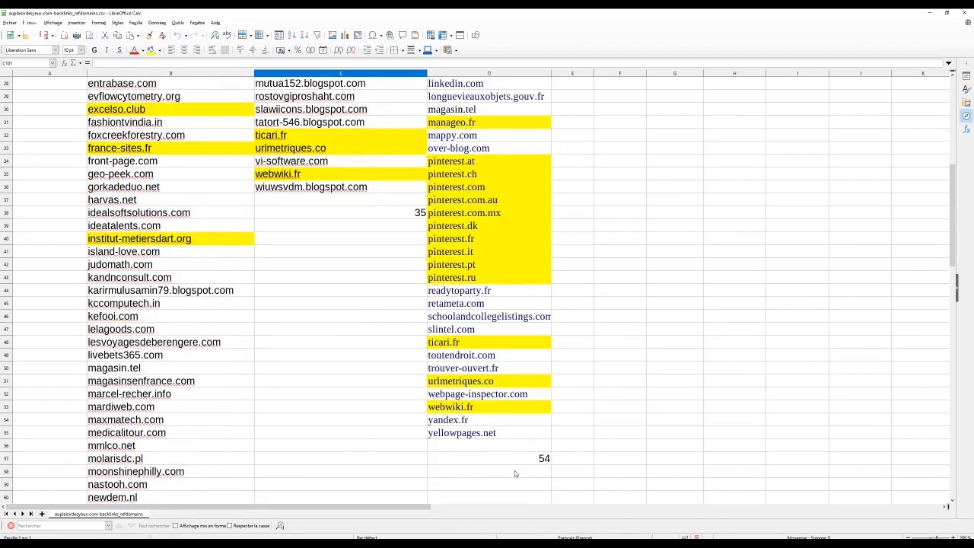
{"action": "scroll", "coordinate": [515, 470], "scroll_direction": "up", "scroll_amount": 9}
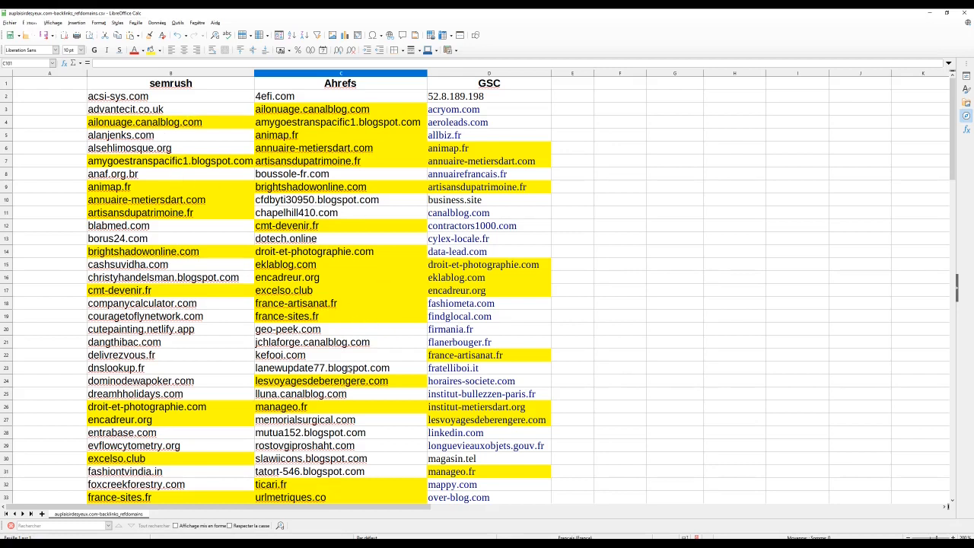
- Highlight the canalblog.com cell (D11) in the GSC column in yellow
{"action": "scroll", "coordinate": [338, 404], "scroll_direction": "down", "scroll_amount": 6}
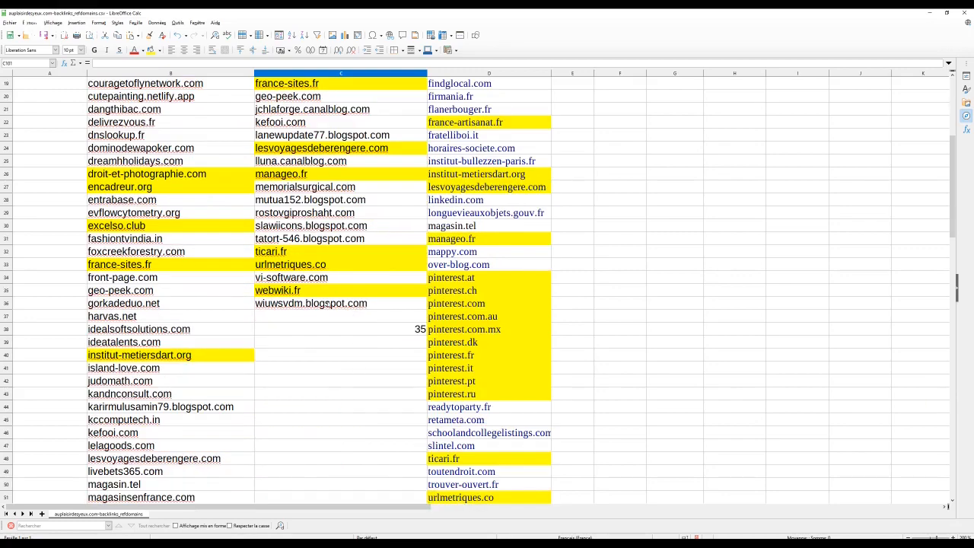
{"action": "scroll", "coordinate": [525, 366], "scroll_direction": "up", "scroll_amount": 6}
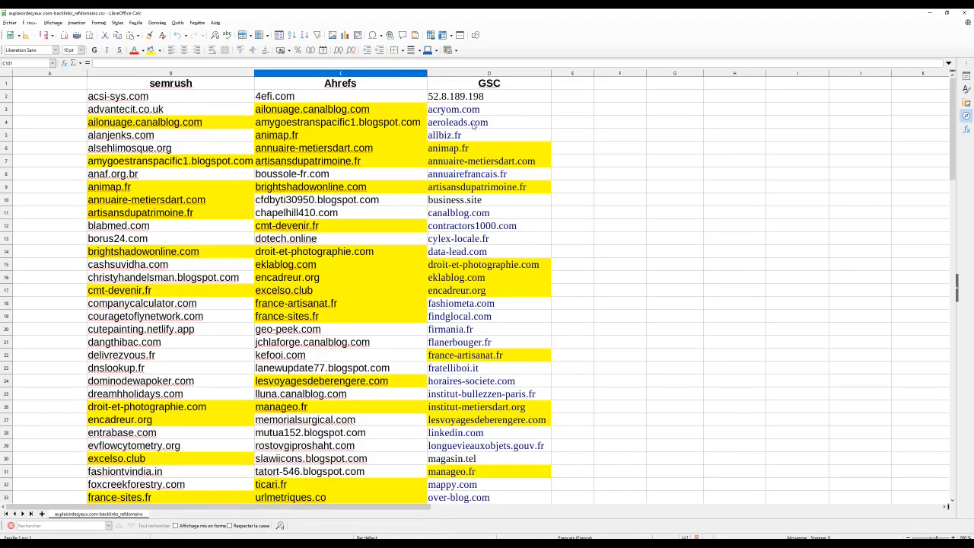
{"action": "left_click", "coordinate": [440, 218]}
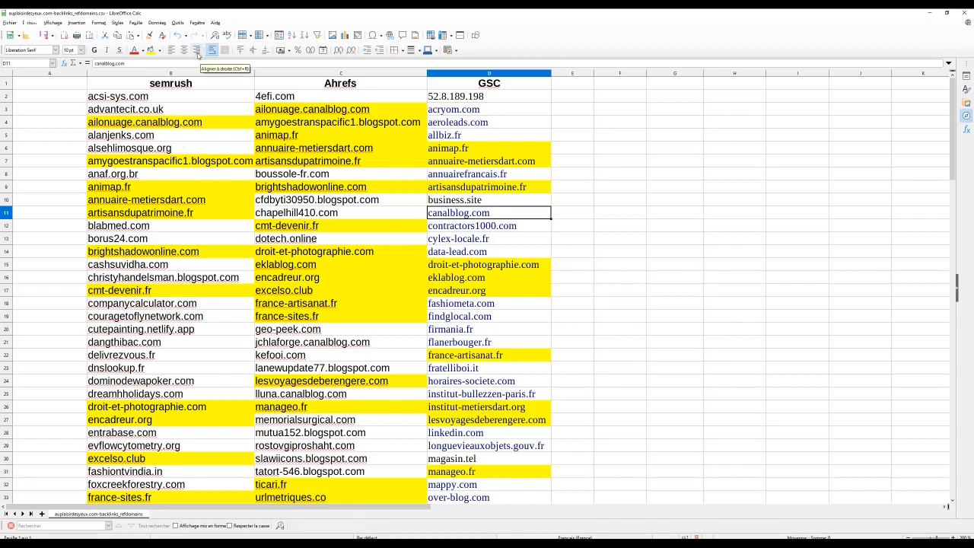
{"action": "left_click", "coordinate": [152, 51]}
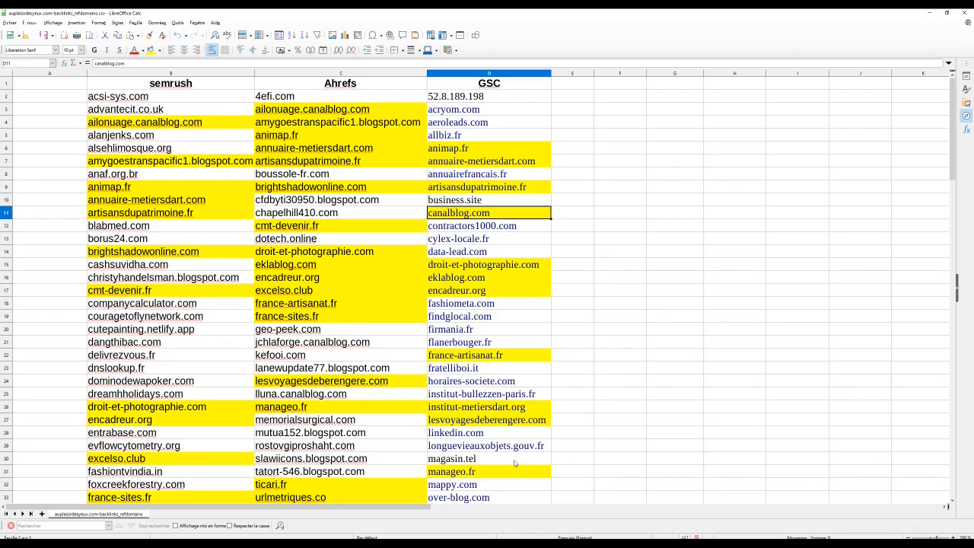
- Compare the highlighted and unhighlighted domains across the three columns, including the full semrush list down to its total
{"action": "scroll", "coordinate": [514, 467], "scroll_direction": "down", "scroll_amount": 3}
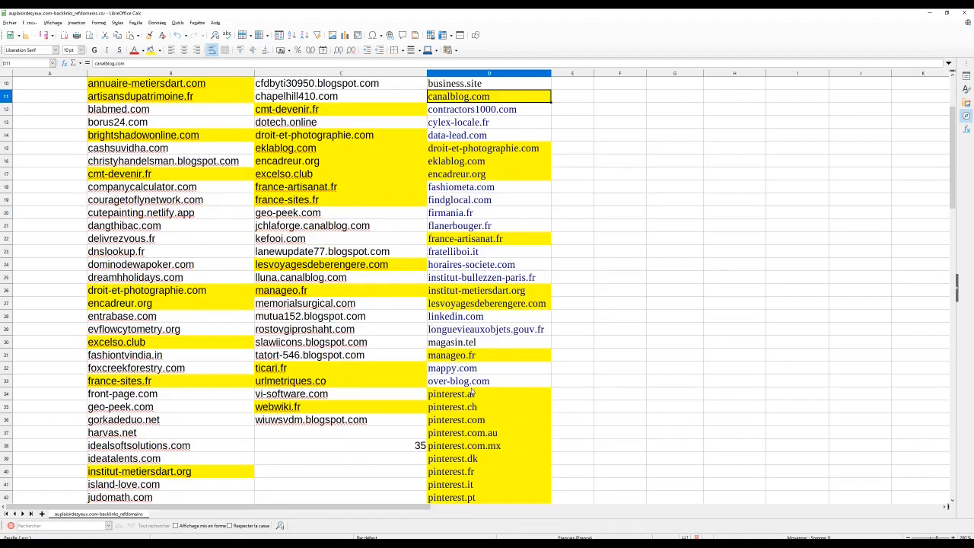
{"action": "scroll", "coordinate": [531, 408], "scroll_direction": "up", "scroll_amount": 3}
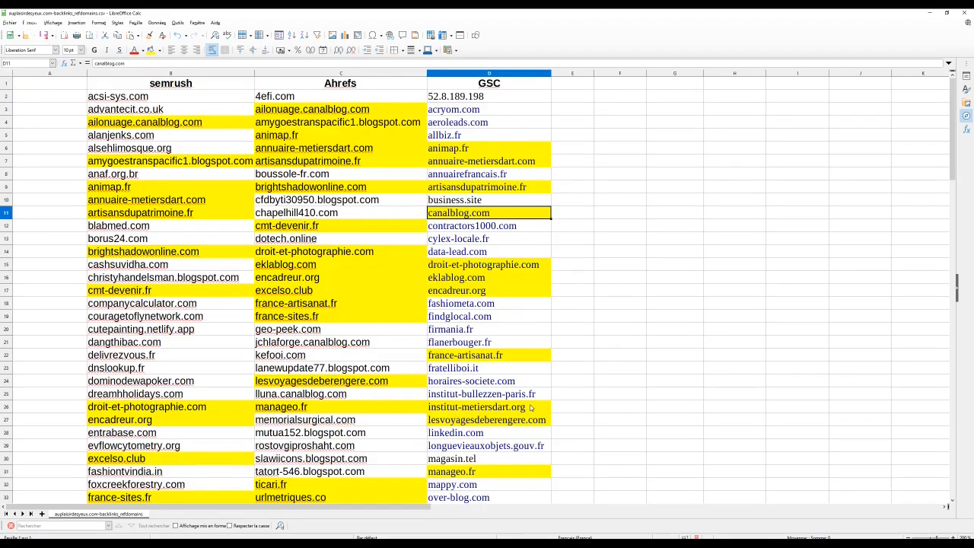
{"action": "scroll", "coordinate": [490, 394], "scroll_direction": "down", "scroll_amount": 3}
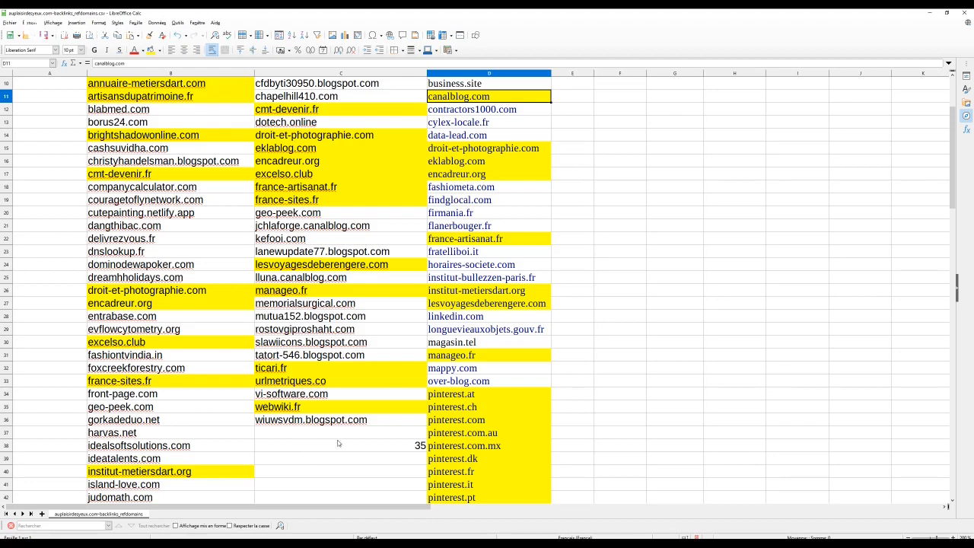
{"action": "scroll", "coordinate": [339, 443], "scroll_direction": "up", "scroll_amount": 3}
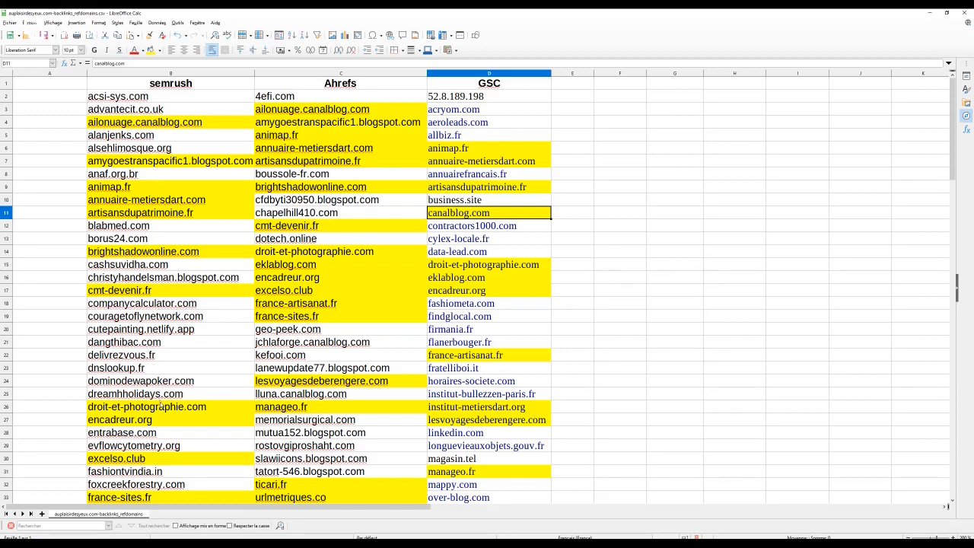
{"action": "scroll", "coordinate": [161, 409], "scroll_direction": "down", "scroll_amount": 6}
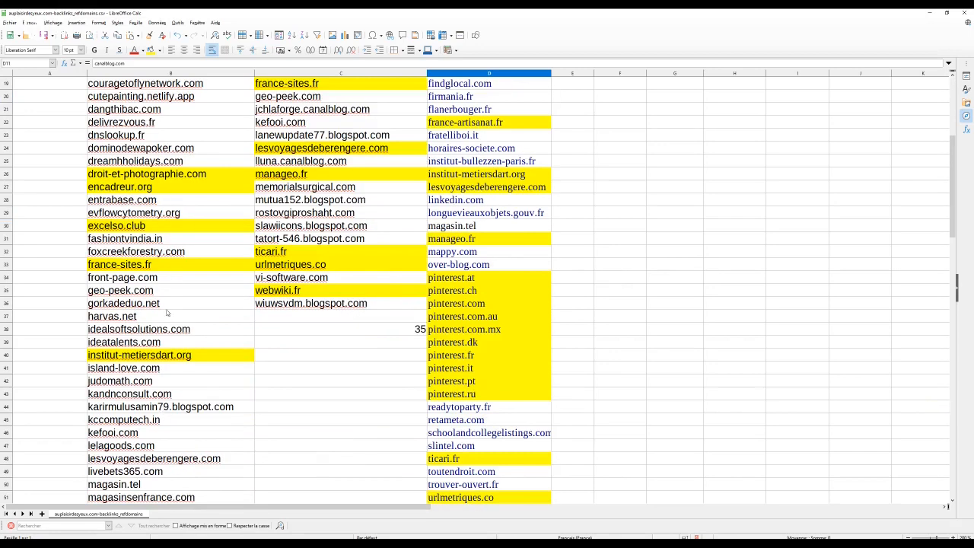
{"action": "scroll", "coordinate": [271, 435], "scroll_direction": "down", "scroll_amount": 15}
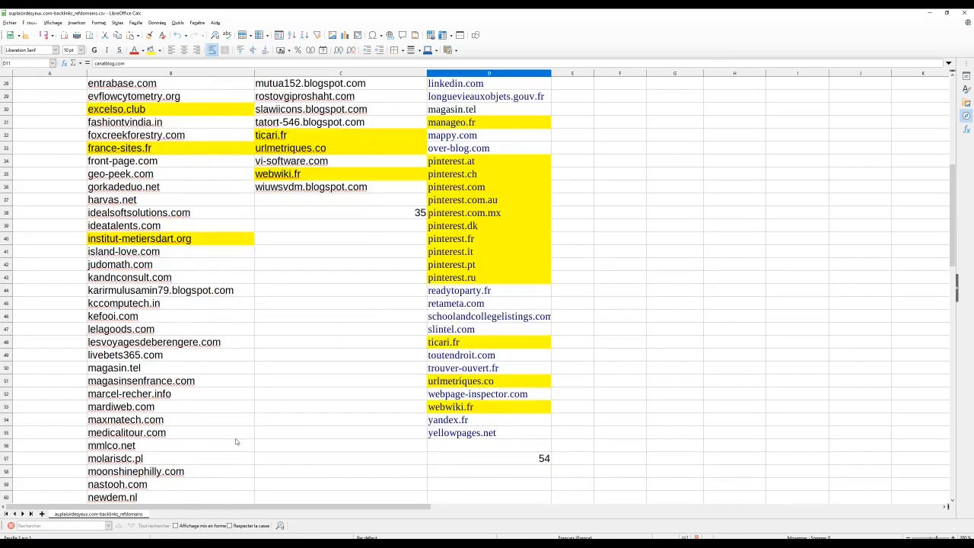
{"action": "scroll", "coordinate": [236, 442], "scroll_direction": "down", "scroll_amount": 3}
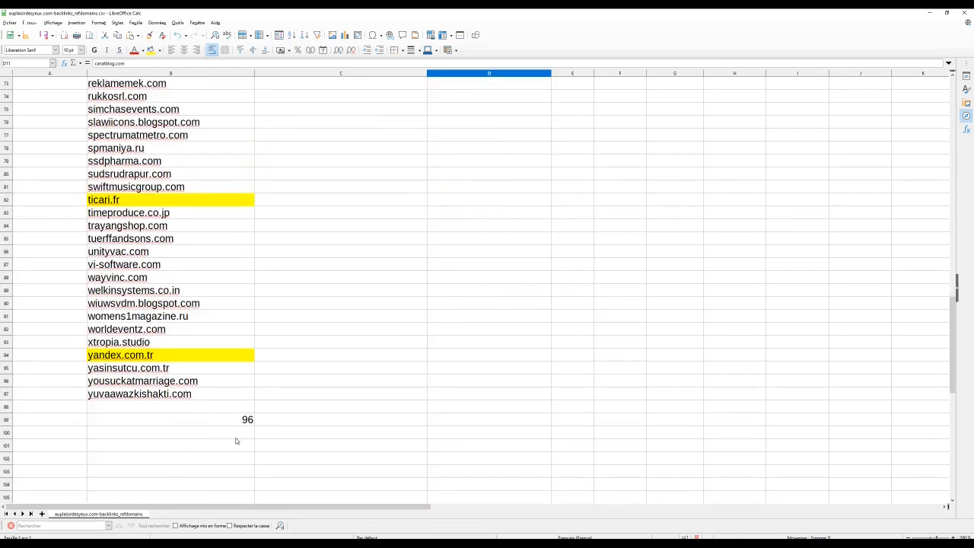
{"action": "scroll", "coordinate": [236, 441], "scroll_direction": "up", "scroll_amount": 20}
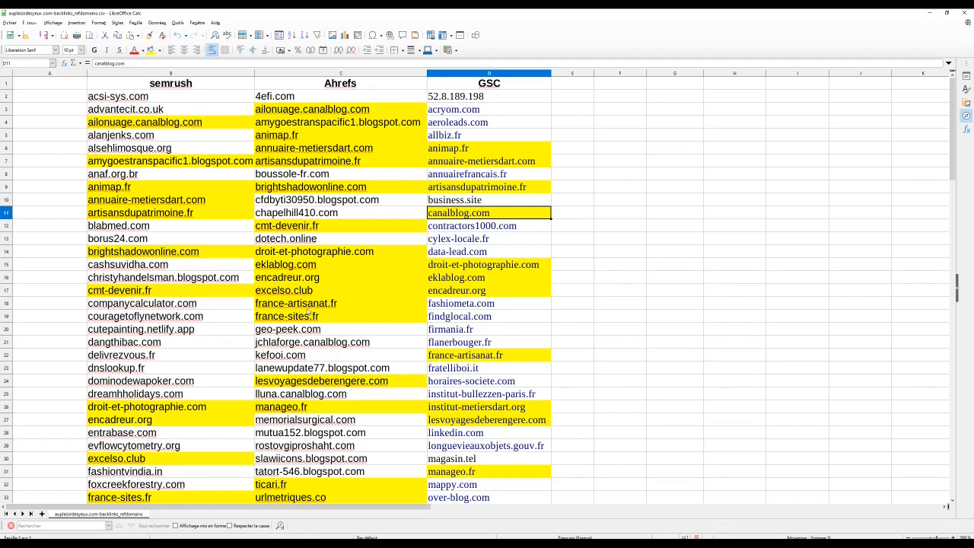
{"action": "scroll", "coordinate": [178, 411], "scroll_direction": "down", "scroll_amount": 3}
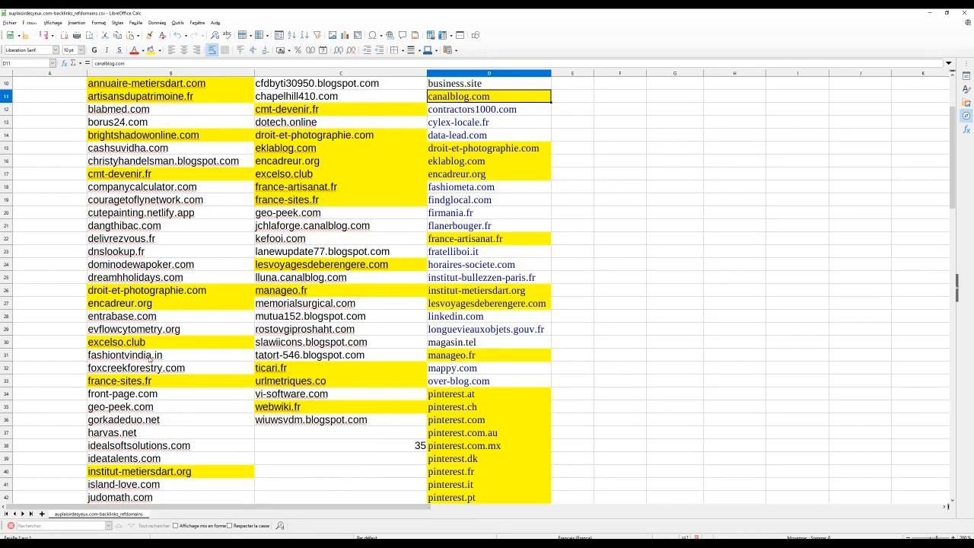
{"action": "scroll", "coordinate": [153, 357], "scroll_direction": "up", "scroll_amount": 3}
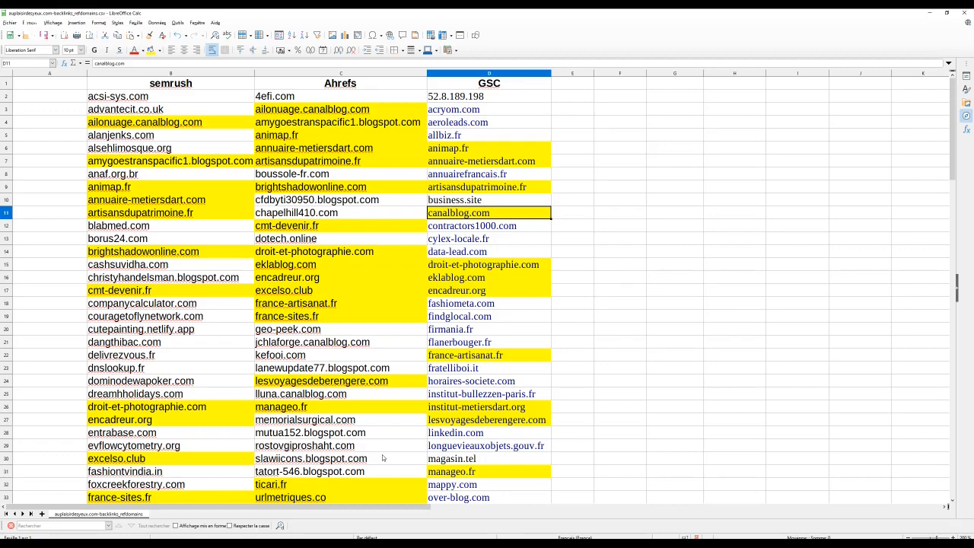
{"action": "scroll", "coordinate": [408, 433], "scroll_direction": "down", "scroll_amount": 3}
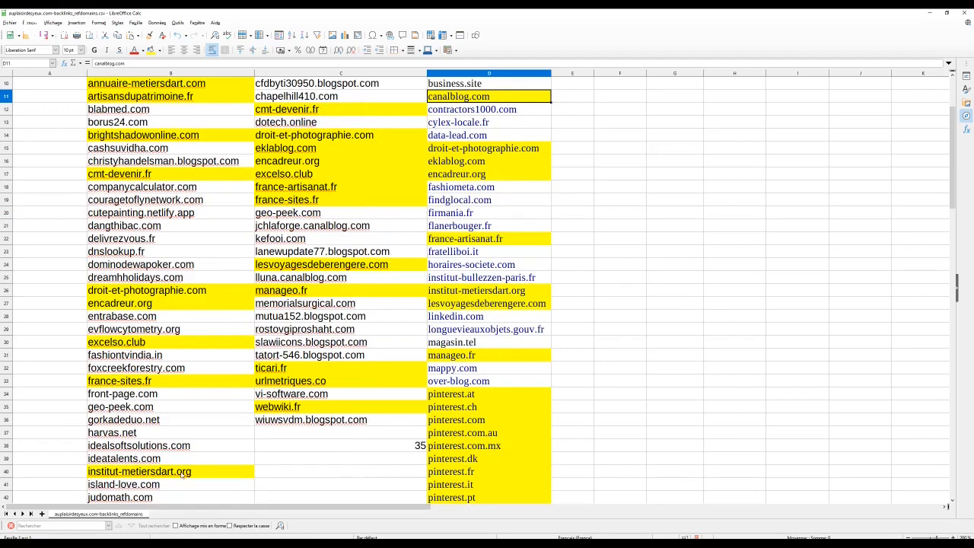
- Cross-check the yellow-highlighted domains in the semrush, Ahrefs and GSC columns, including the pinterest entries in the GSC and semrush lists
{"action": "scroll", "coordinate": [230, 476], "scroll_direction": "up", "scroll_amount": 3}
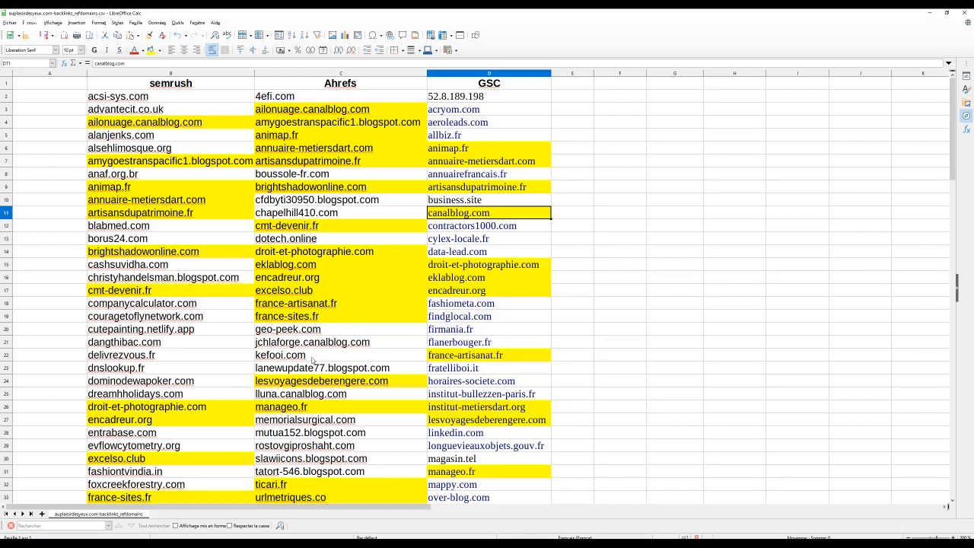
{"action": "scroll", "coordinate": [286, 357], "scroll_direction": "down", "scroll_amount": 3}
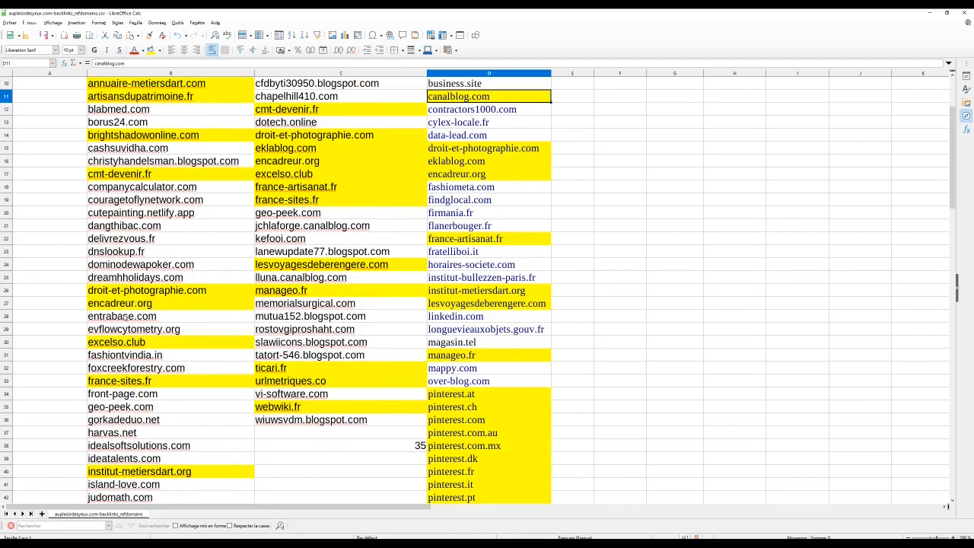
{"action": "scroll", "coordinate": [122, 374], "scroll_direction": "up", "scroll_amount": 3}
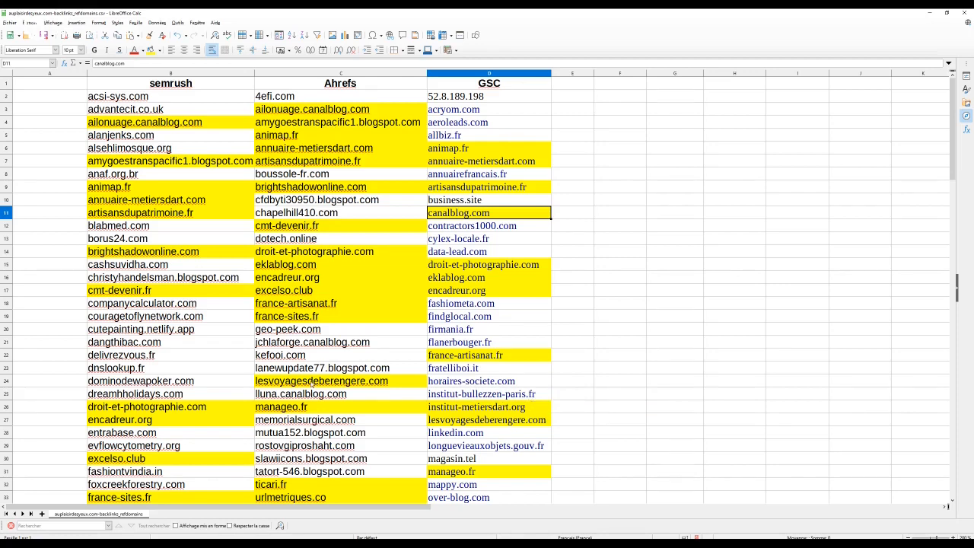
{"action": "scroll", "coordinate": [294, 341], "scroll_direction": "down", "scroll_amount": 6}
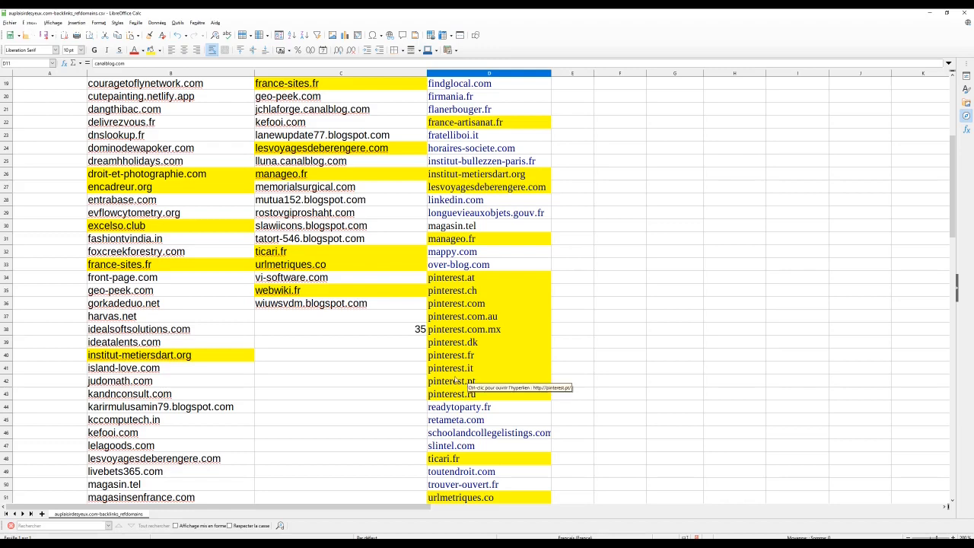
{"action": "scroll", "coordinate": [320, 368], "scroll_direction": "up", "scroll_amount": 3}
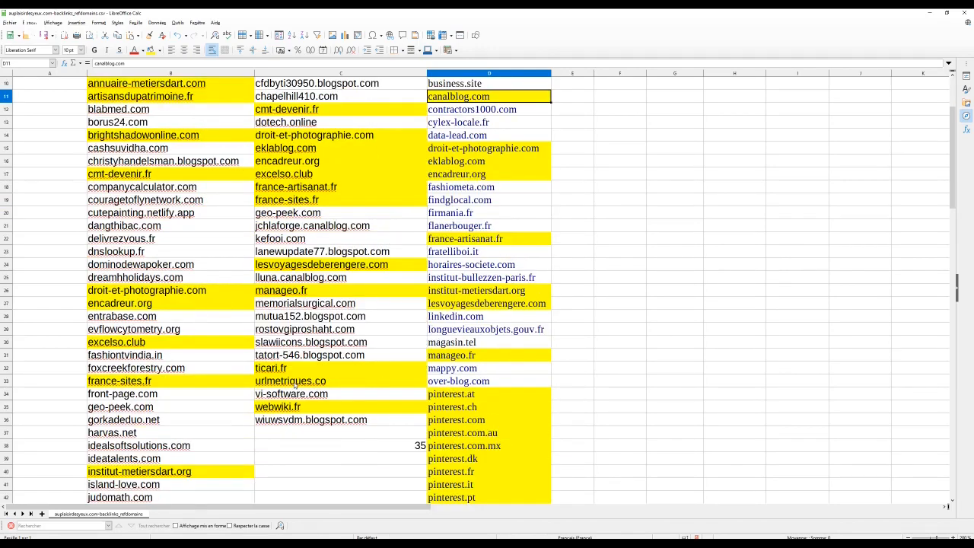
{"action": "scroll", "coordinate": [294, 384], "scroll_direction": "down", "scroll_amount": 12}
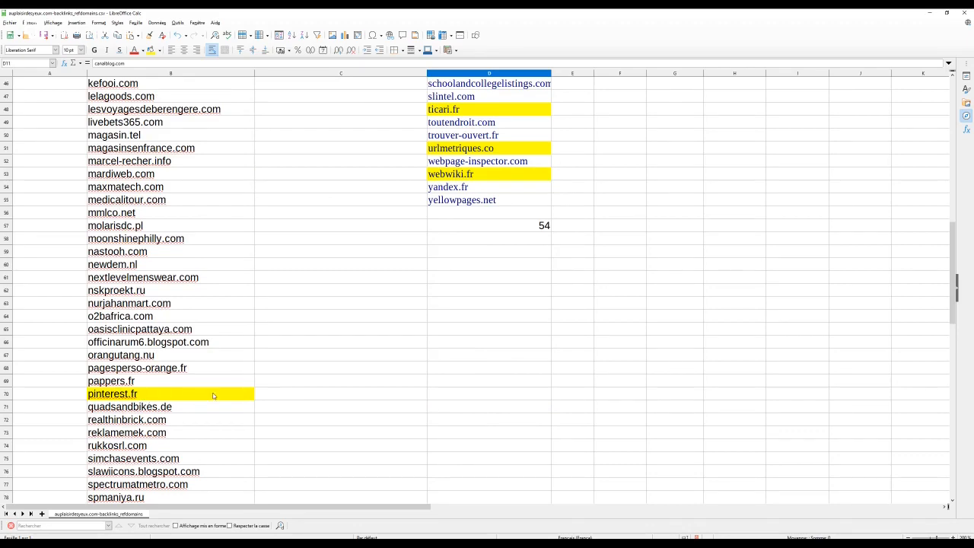
{"action": "scroll", "coordinate": [263, 401], "scroll_direction": "up", "scroll_amount": 6}
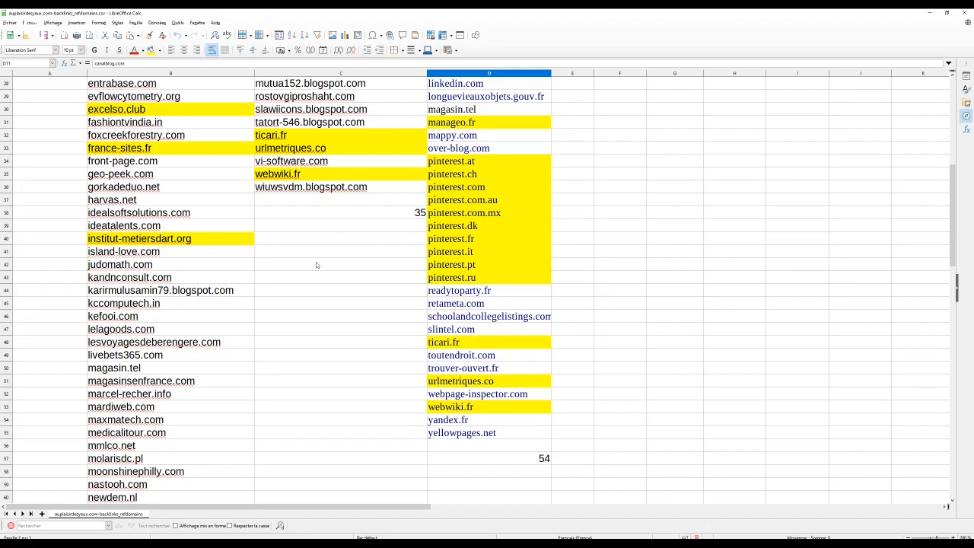
{"action": "scroll", "coordinate": [420, 223], "scroll_direction": "up", "scroll_amount": 9}
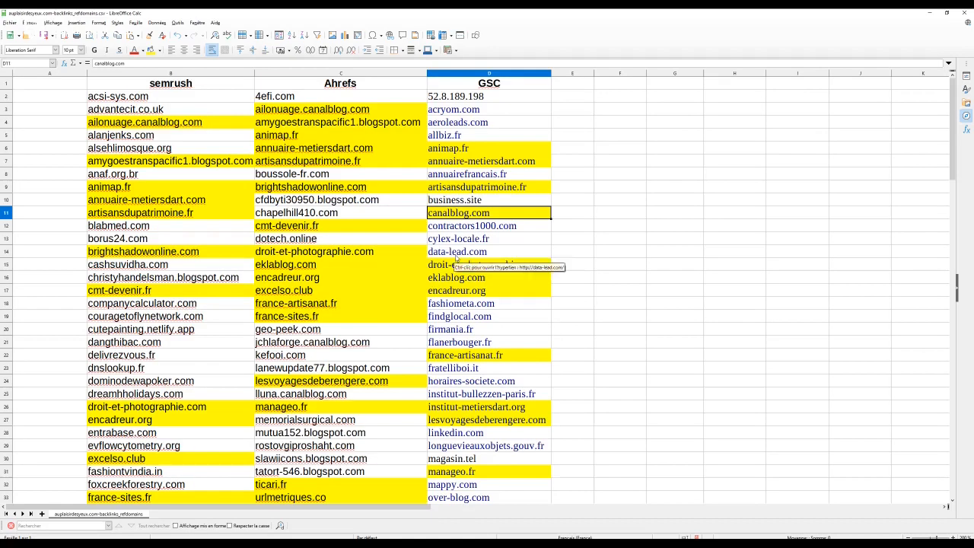
- Review the end of the semrush list with its total, and compare the Ahrefs and GSC lists down to their totals
{"action": "scroll", "coordinate": [410, 283], "scroll_direction": "down", "scroll_amount": 20}
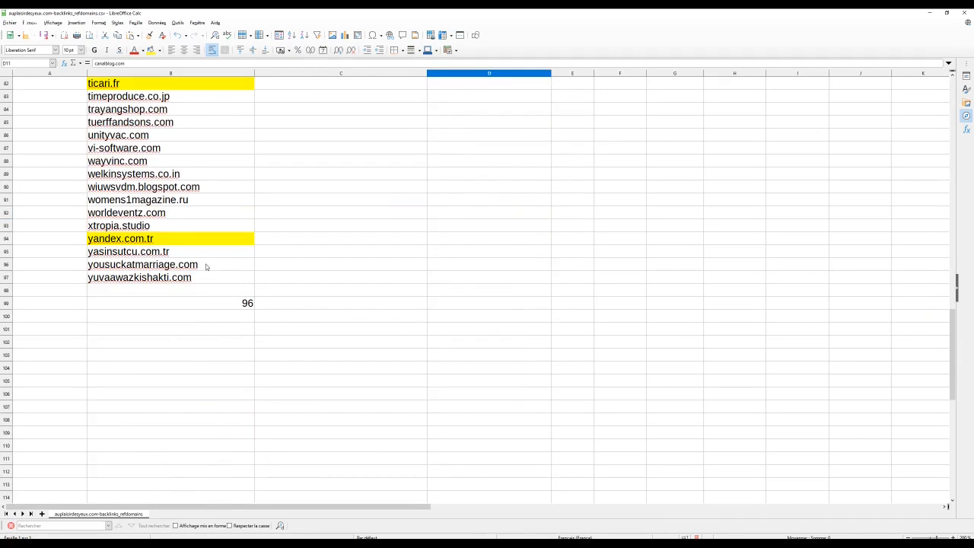
{"action": "scroll", "coordinate": [206, 267], "scroll_direction": "up", "scroll_amount": 3}
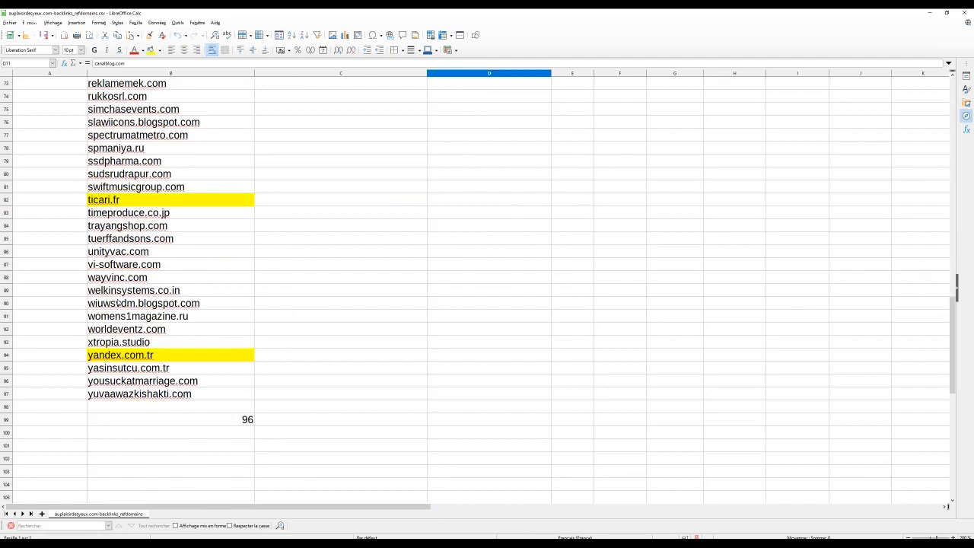
{"action": "scroll", "coordinate": [455, 354], "scroll_direction": "up", "scroll_amount": 6}
{"action": "scroll", "coordinate": [454, 355], "scroll_direction": "up", "scroll_amount": 9}
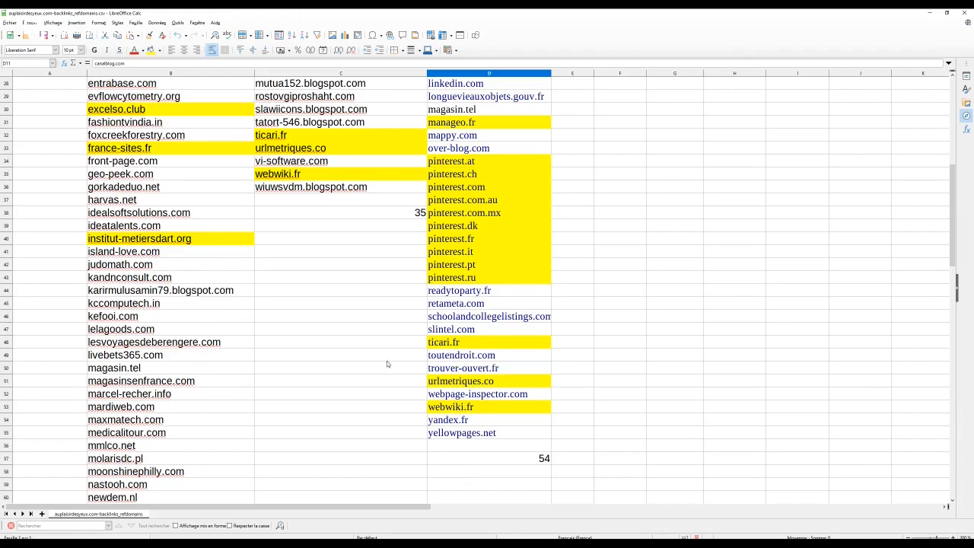
{"action": "scroll", "coordinate": [522, 371], "scroll_direction": "up", "scroll_amount": 9}
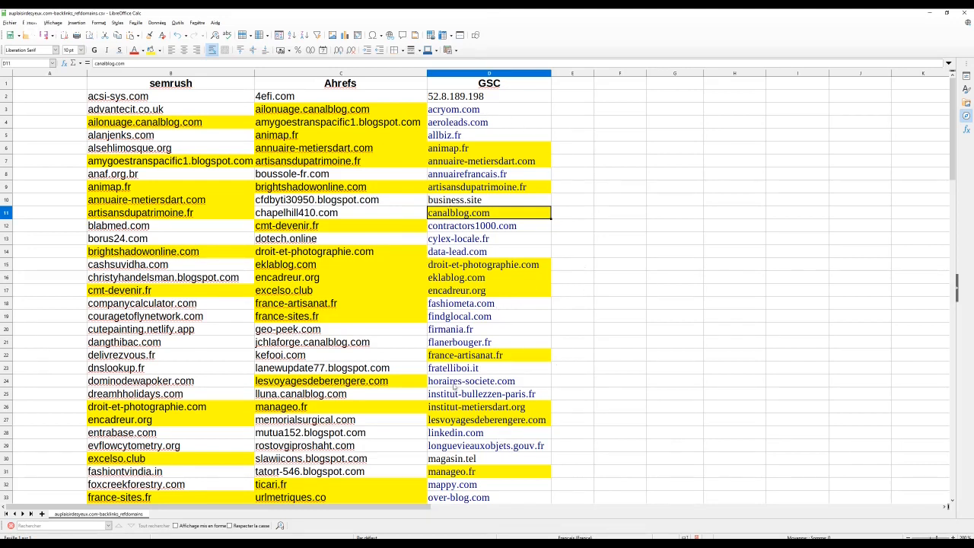
{"action": "scroll", "coordinate": [514, 425], "scroll_direction": "down", "scroll_amount": 3}
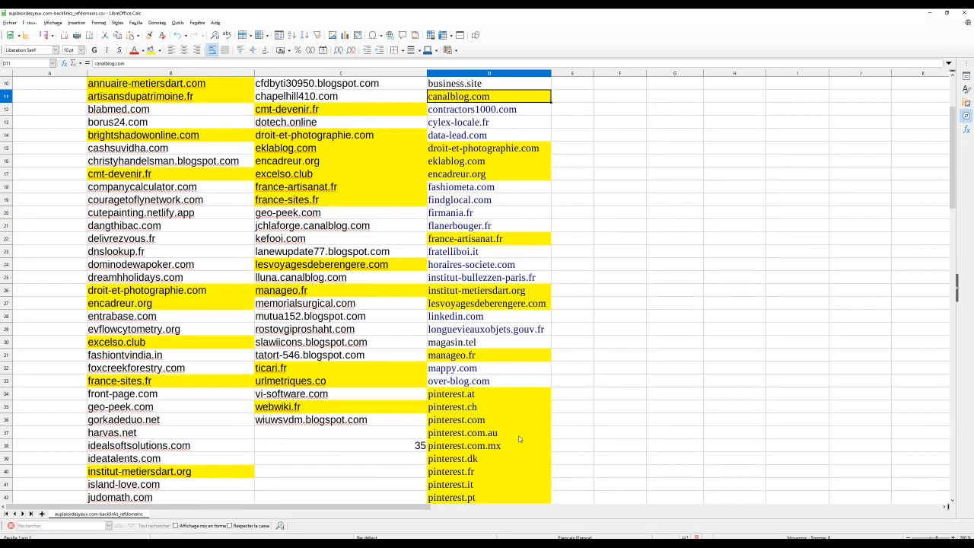
{"action": "scroll", "coordinate": [519, 439], "scroll_direction": "down", "scroll_amount": 6}
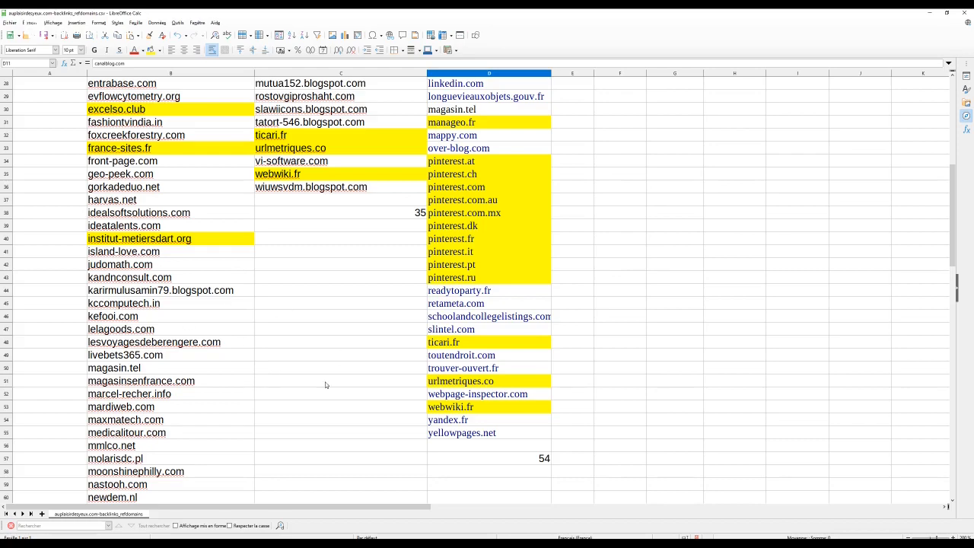
{"action": "scroll", "coordinate": [332, 394], "scroll_direction": "up", "scroll_amount": 6}
{"action": "scroll", "coordinate": [332, 394], "scroll_direction": "up", "scroll_amount": 3}
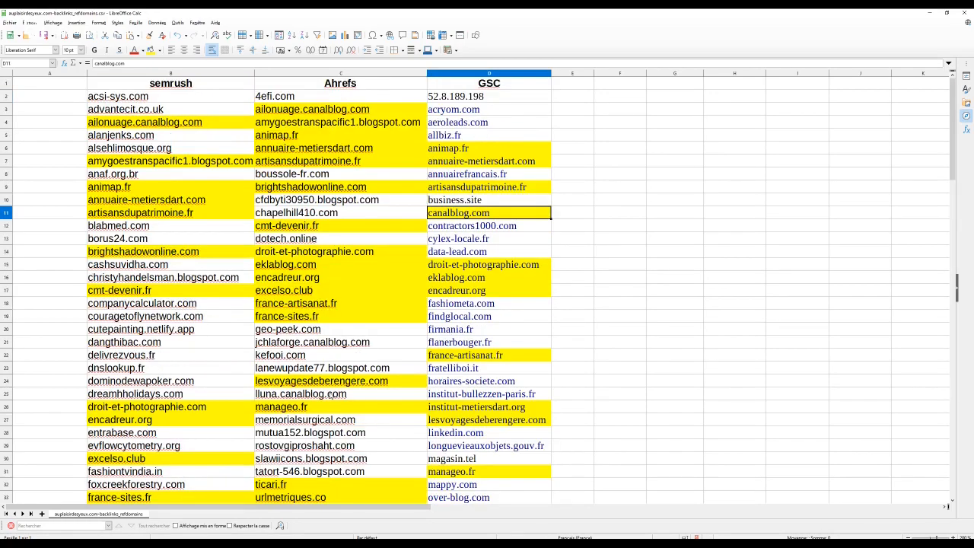